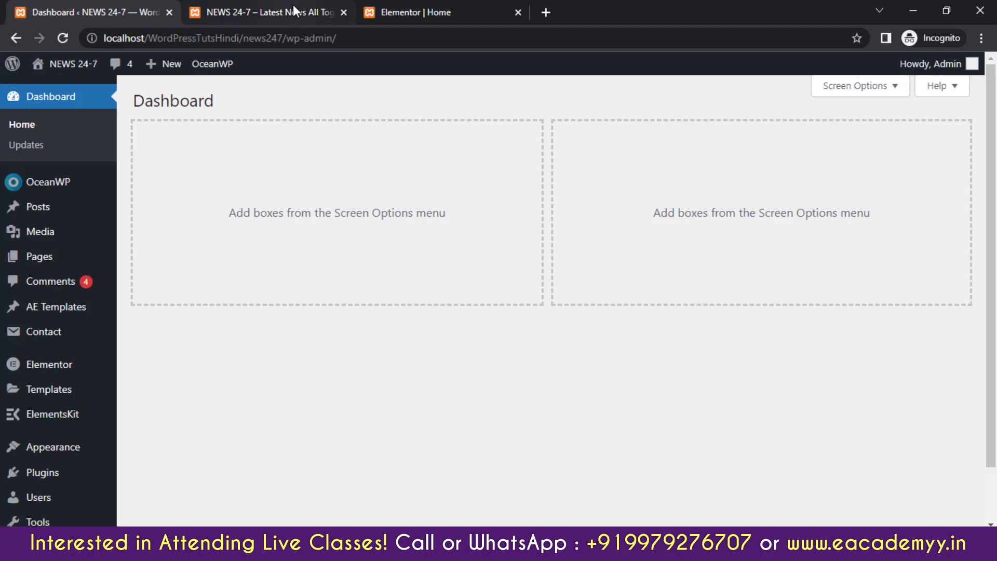
Review the live home page's header, welcome section and the empty area beneath it
click(256, 12)
click(408, 6)
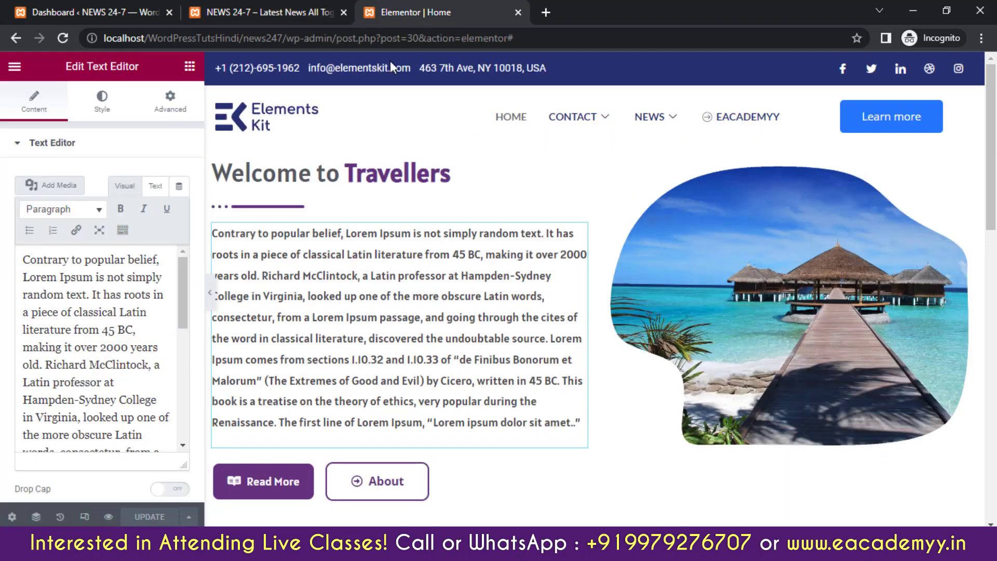
click(218, 12)
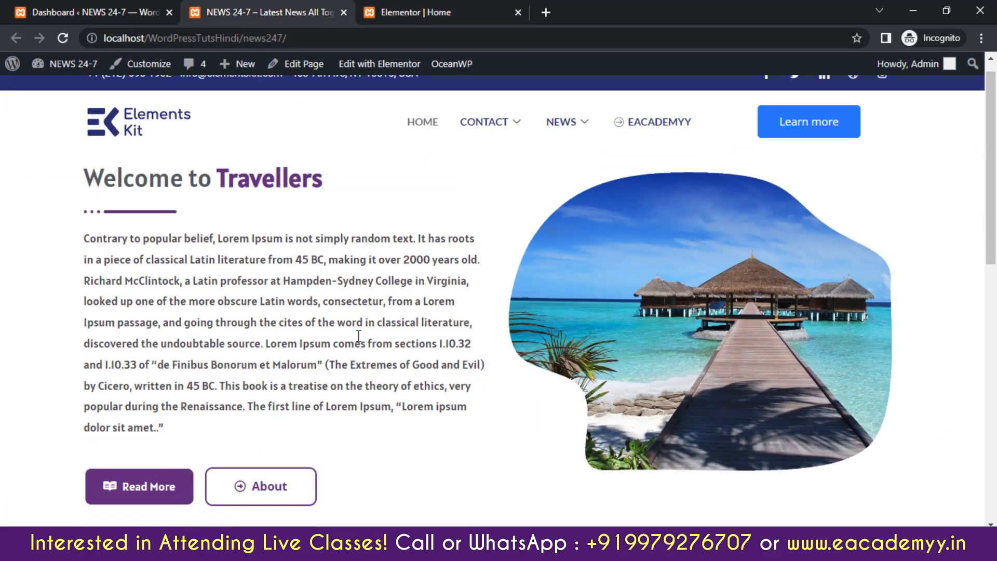
scroll(358, 338, down, 10)
scroll(357, 338, up, 7)
scroll(357, 336, up, 3)
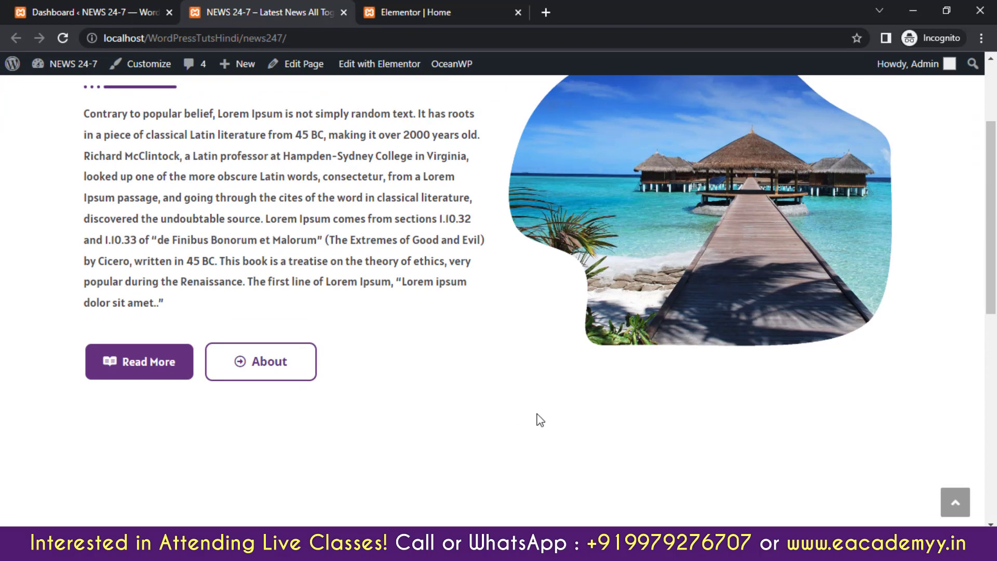
scroll(540, 419, up, 4)
scroll(540, 419, down, 5)
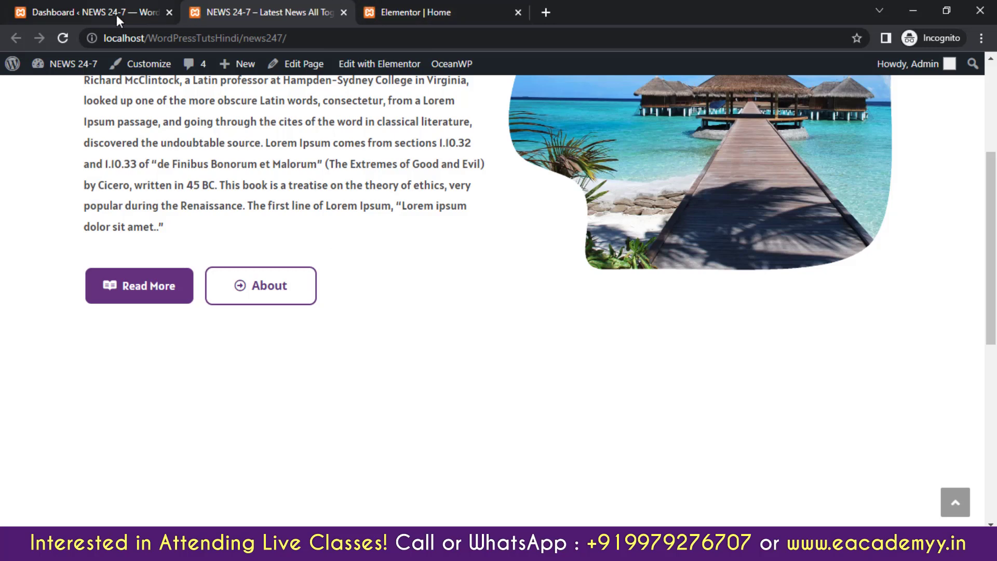
Add a new single-column section below the Welcome to Travellers section in the Elementor editor
click(400, 14)
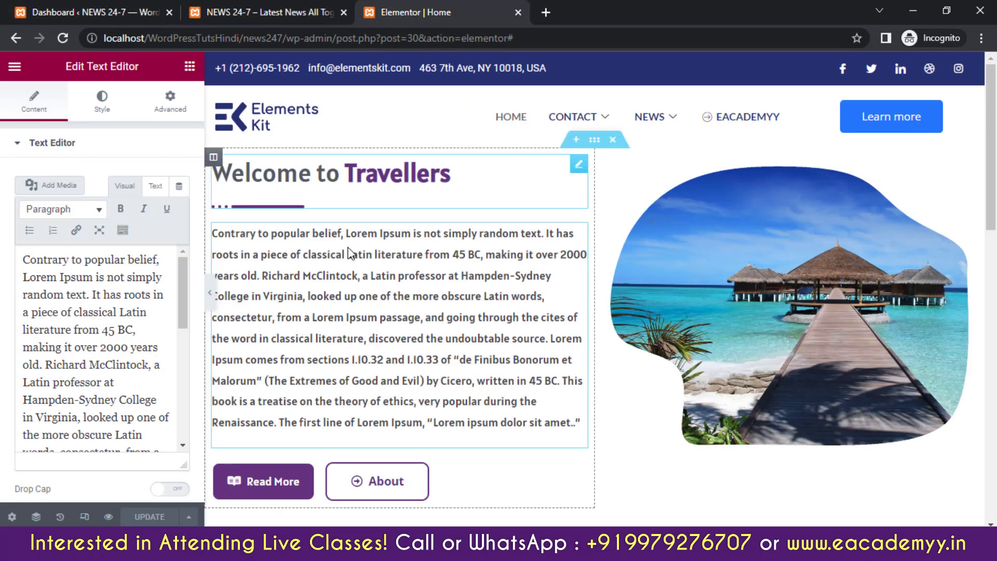
scroll(350, 254, down, 4)
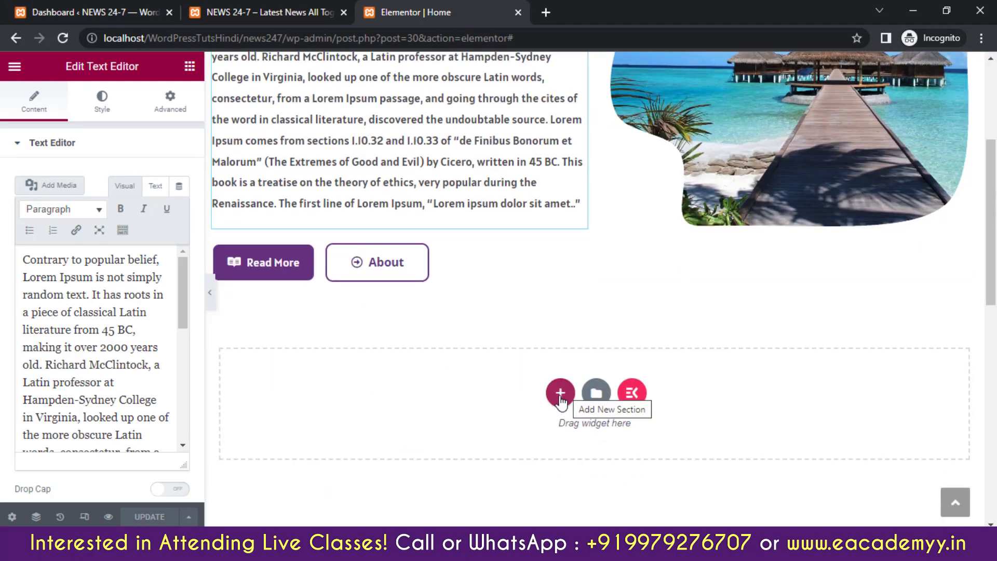
click(560, 395)
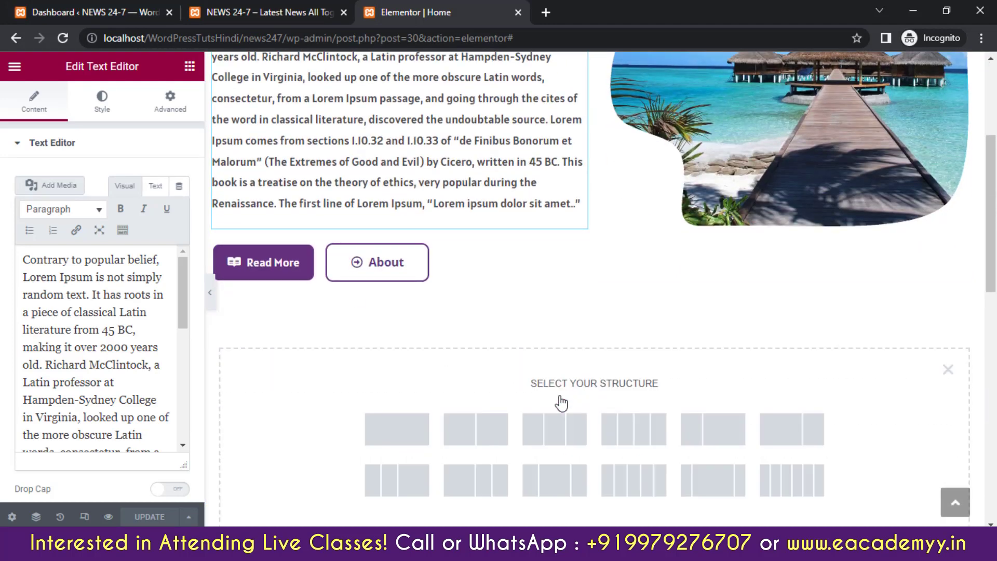
click(398, 427)
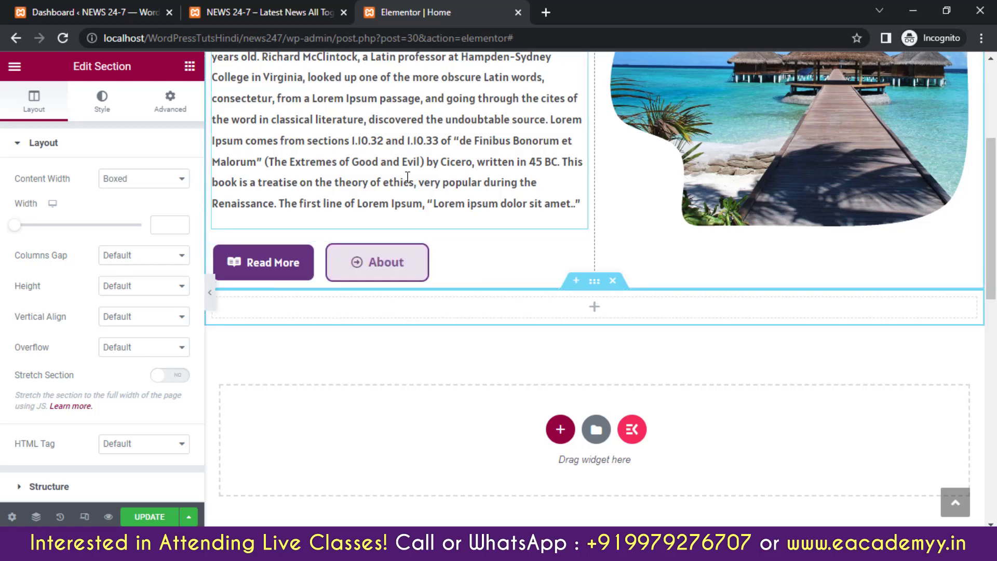
Set the top and bottom margins of the Welcome to Travellers section to 50 px
scroll(491, 198, up, 4)
scroll(501, 252, down, 1)
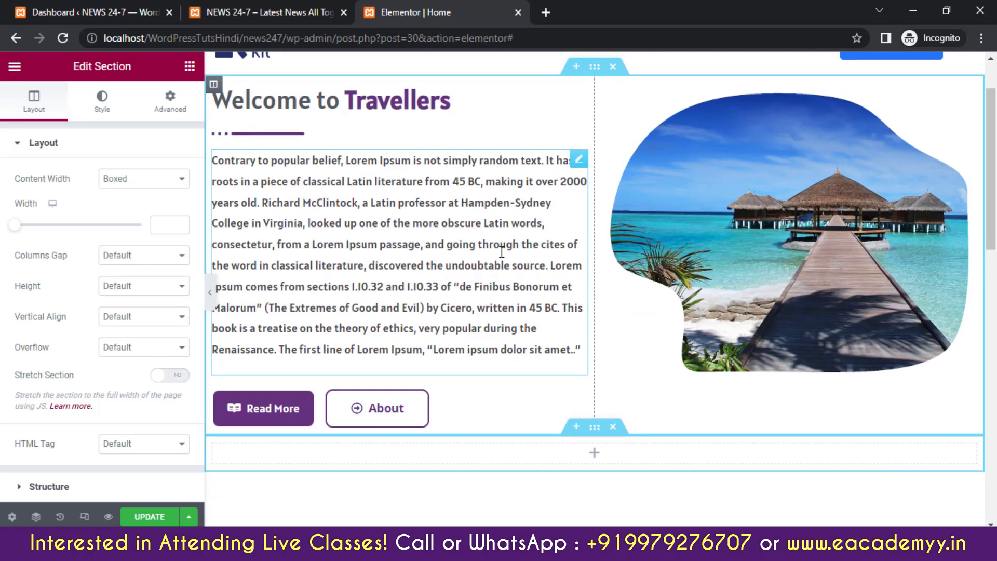
scroll(501, 252, down, 1)
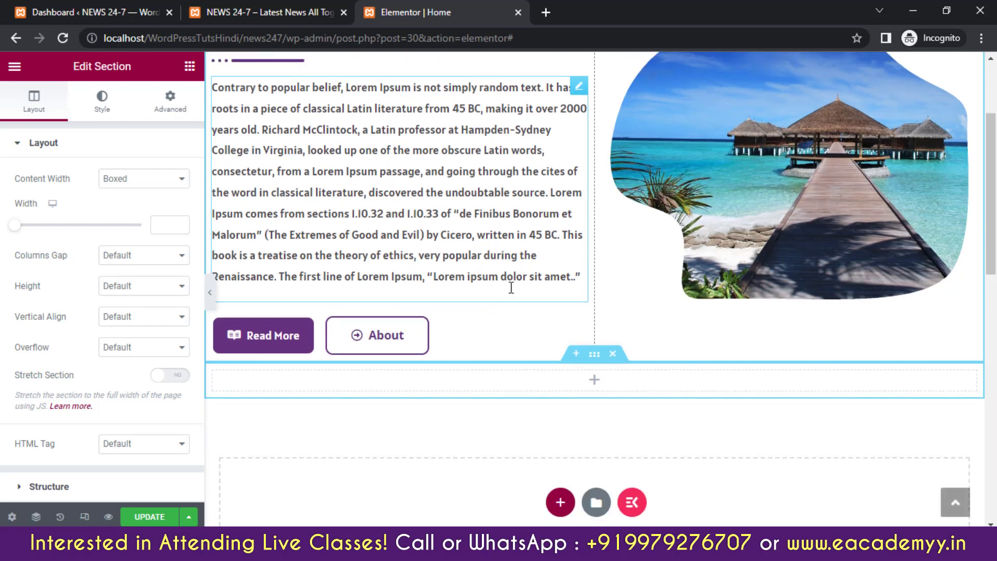
scroll(527, 334, up, 2)
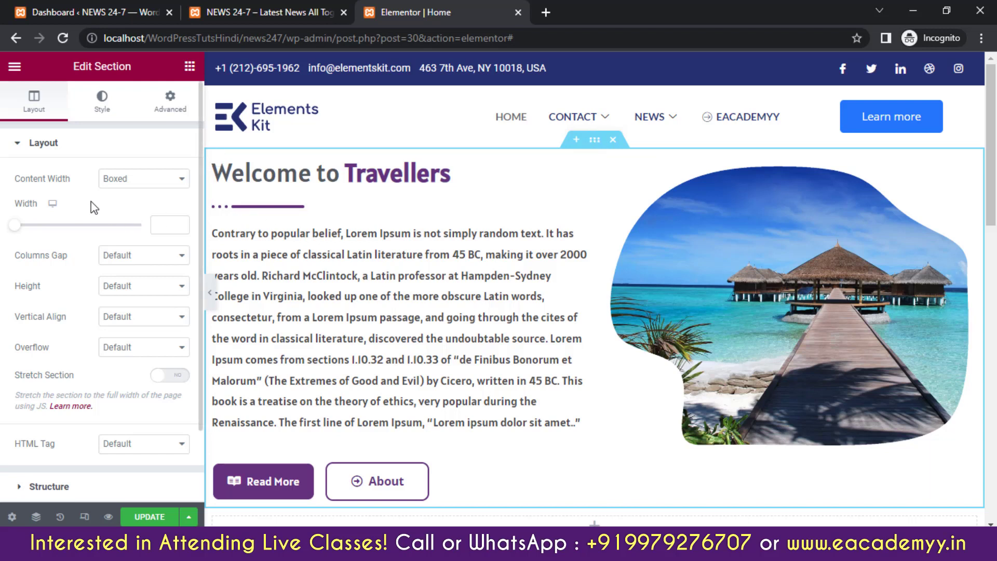
scroll(94, 208, down, 2)
scroll(94, 208, up, 2)
click(155, 110)
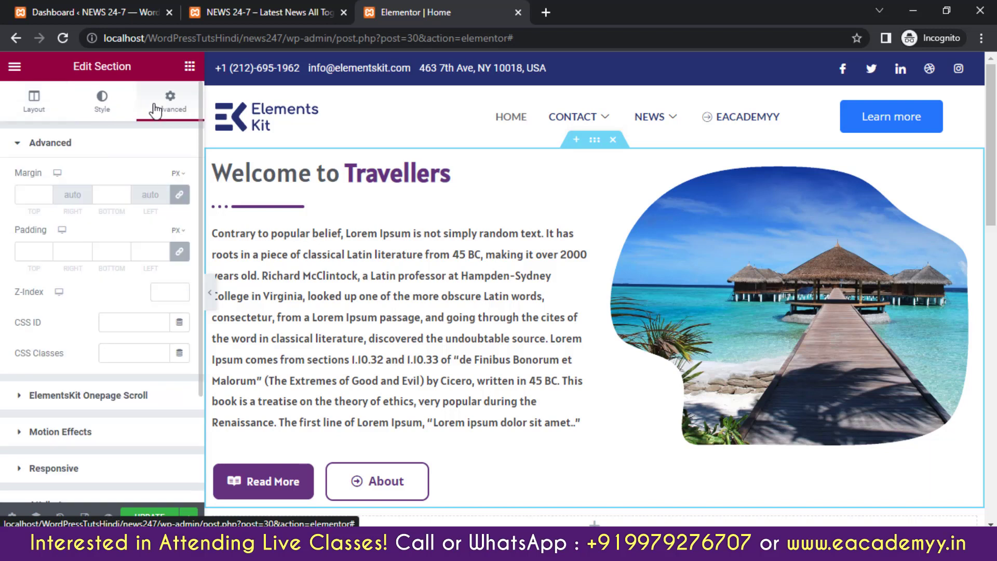
click(29, 195)
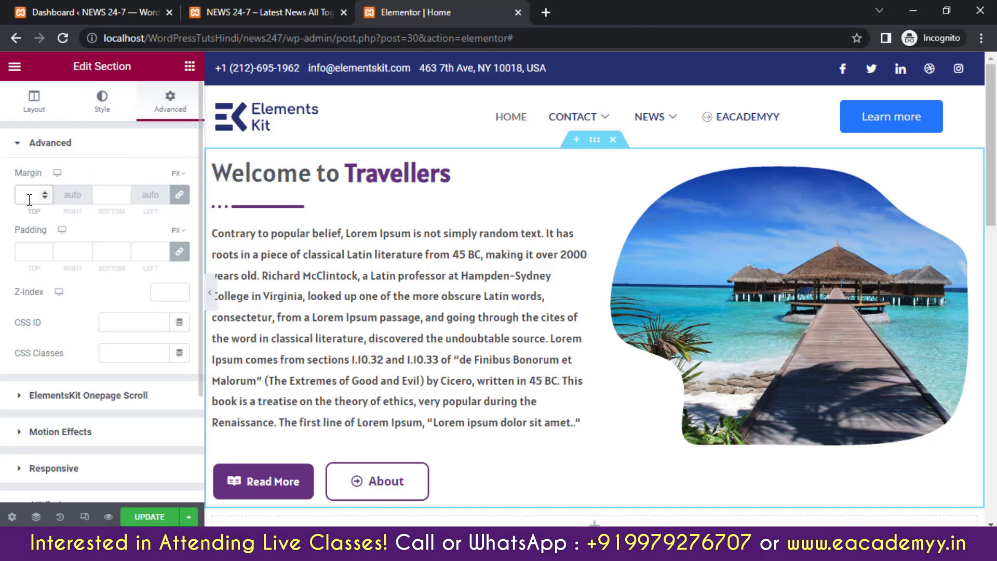
text(50)
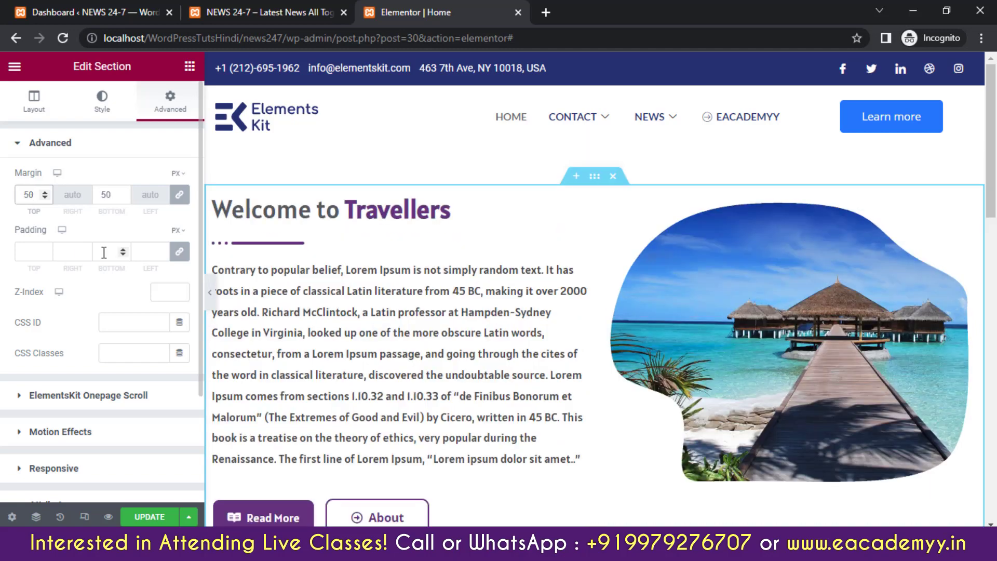
scroll(544, 239, down, 1)
scroll(544, 239, down, 5)
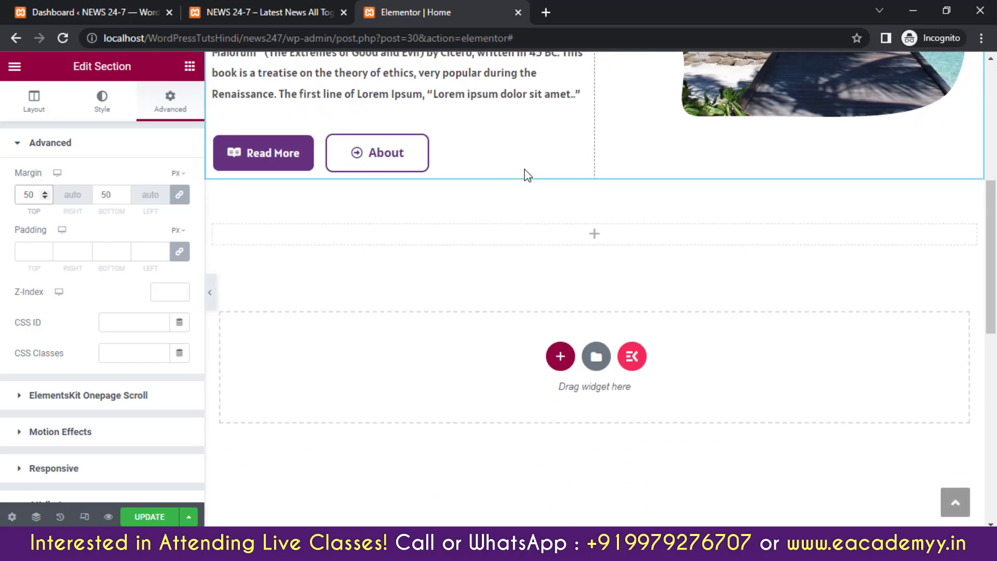
scroll(520, 145, up, 6)
Set the top and bottom margins of the new empty section to 50 px
scroll(537, 247, down, 6)
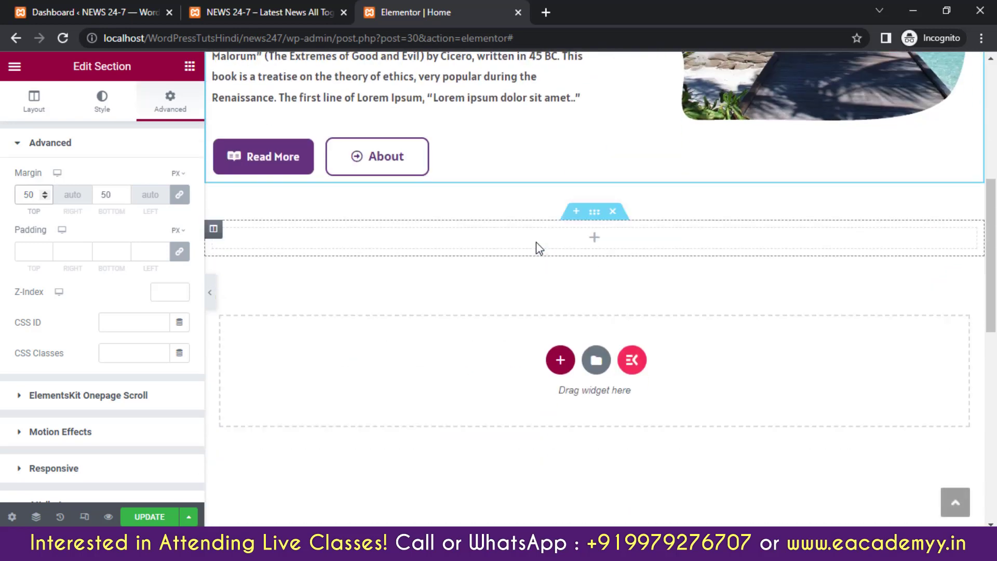
click(595, 209)
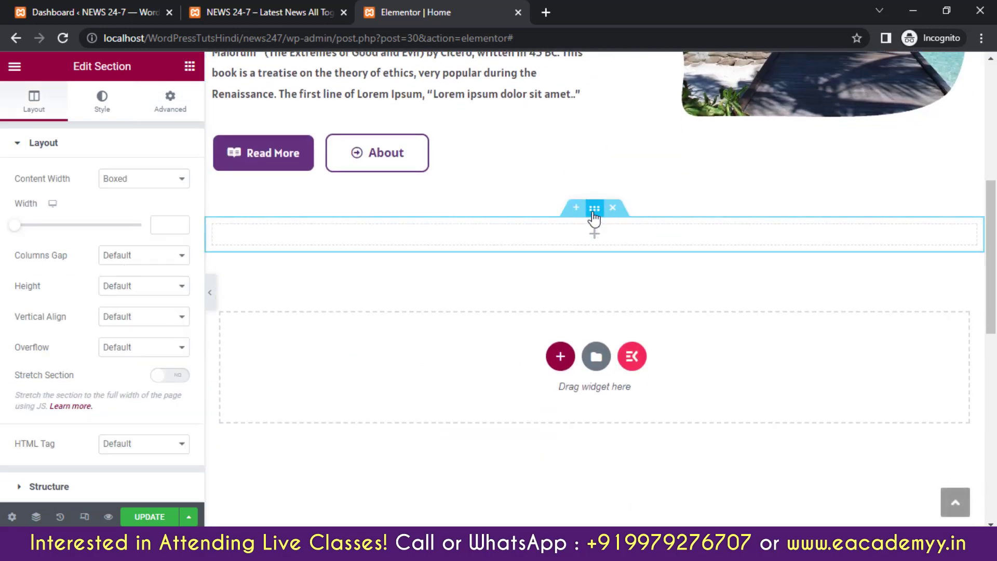
click(170, 101)
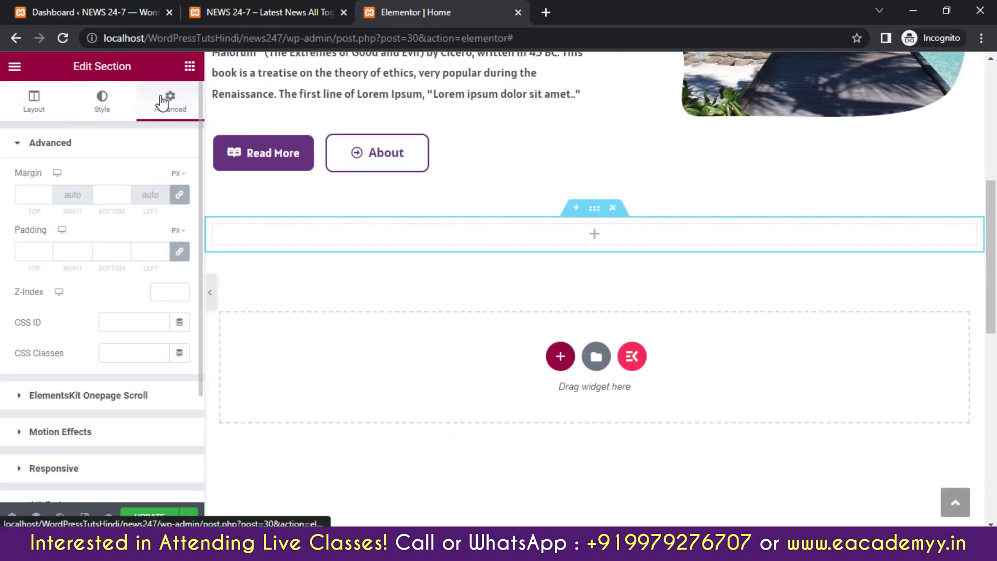
click(28, 193)
text(50)
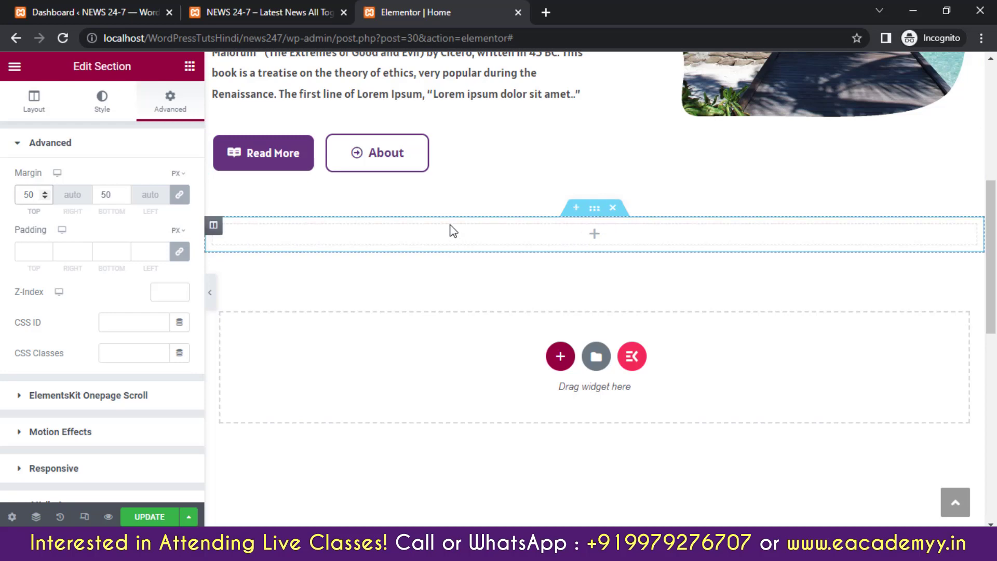
scroll(434, 254, up, 7)
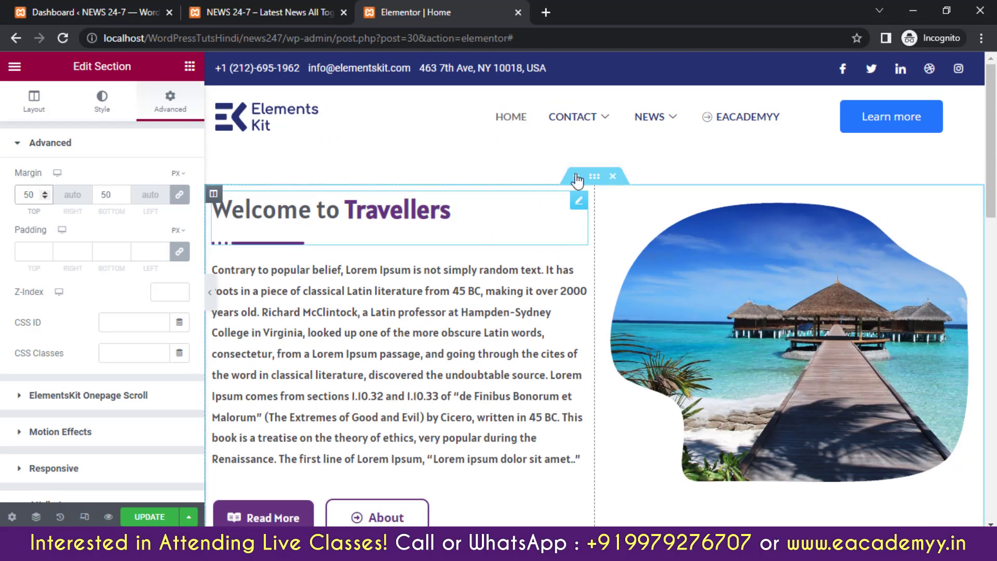
scroll(604, 215, down, 8)
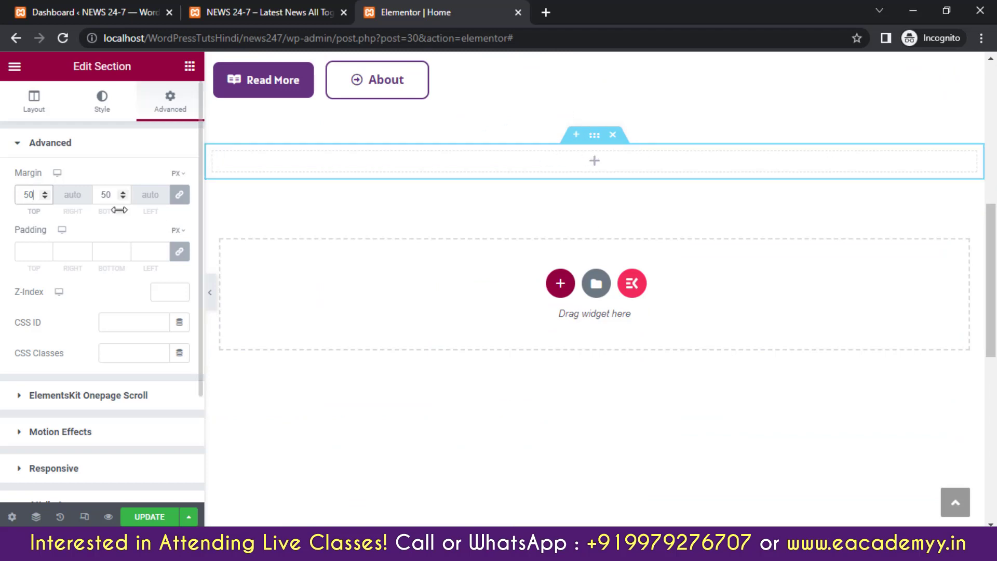
double_click(108, 194)
click(219, 259)
Copy the Welcome to Travellers heading and paste it into the empty column of the new section
scroll(528, 247, up, 7)
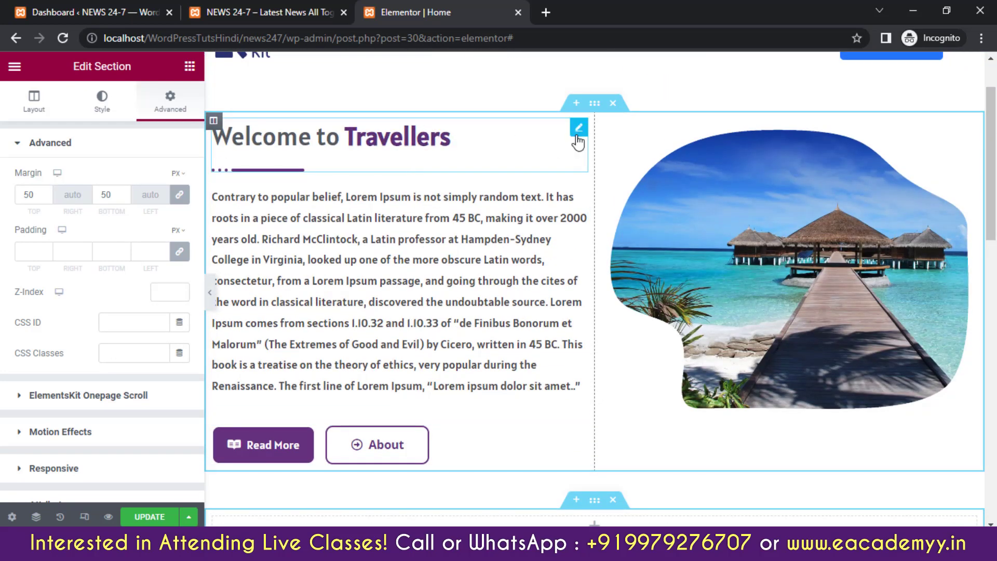
right_click(577, 142)
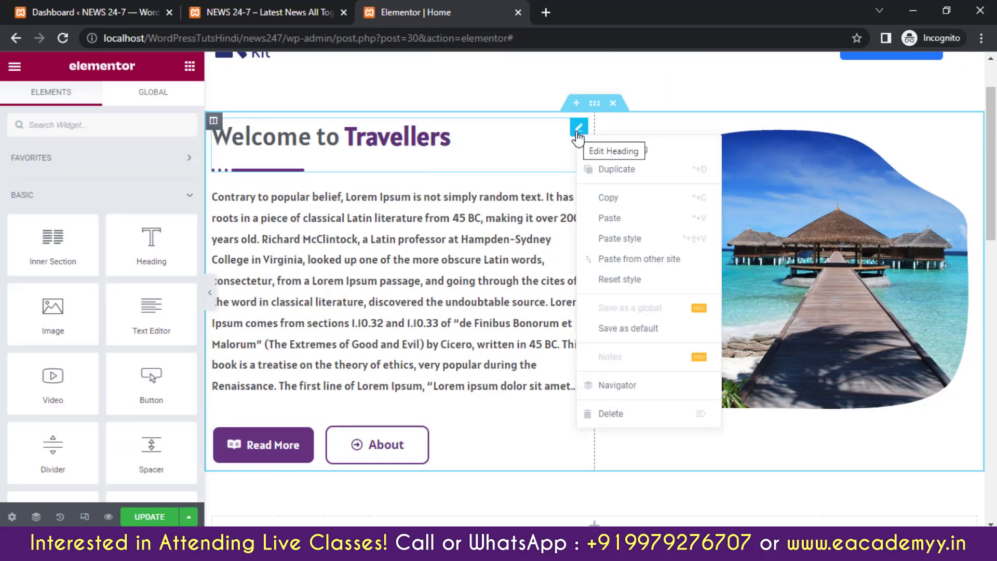
click(620, 202)
scroll(590, 236, down, 6)
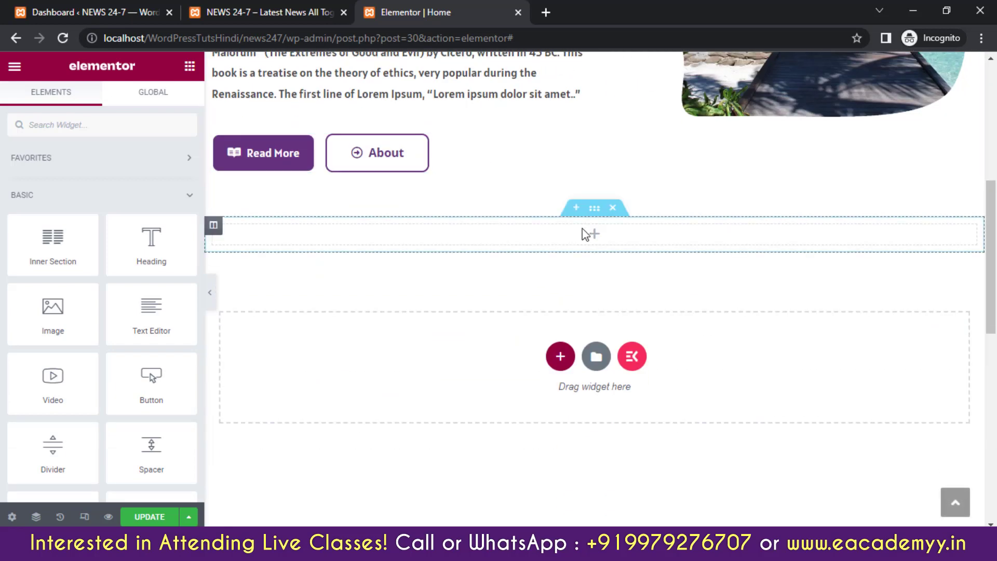
right_click(596, 237)
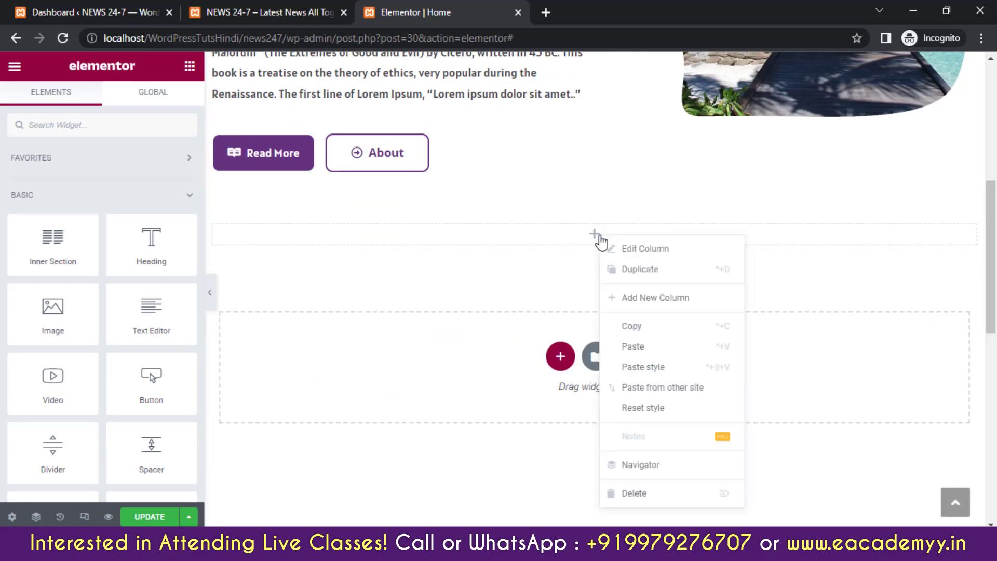
click(656, 351)
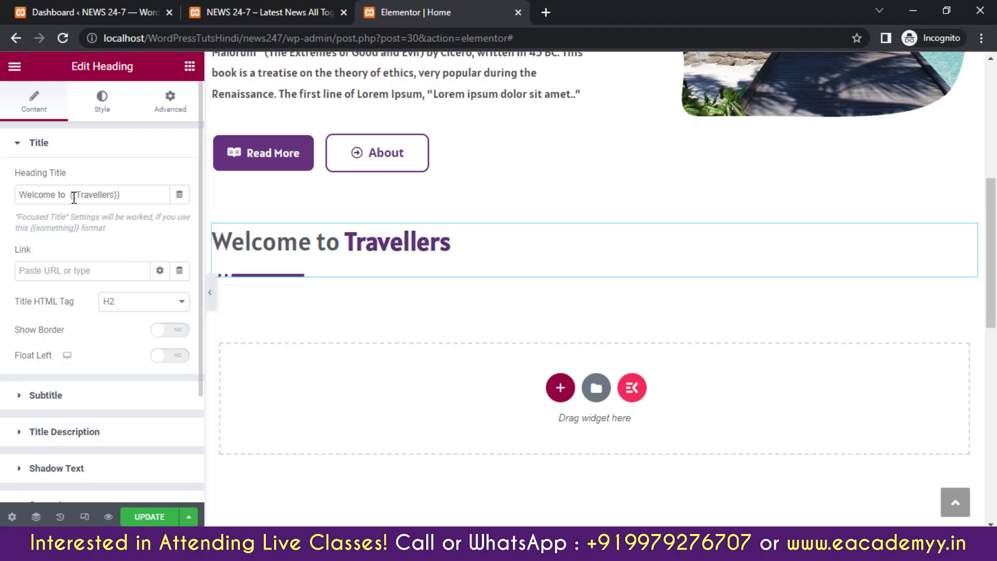
Change the pasted heading's title to "Service {{Section}}"
drag(55, 194, 1, 196)
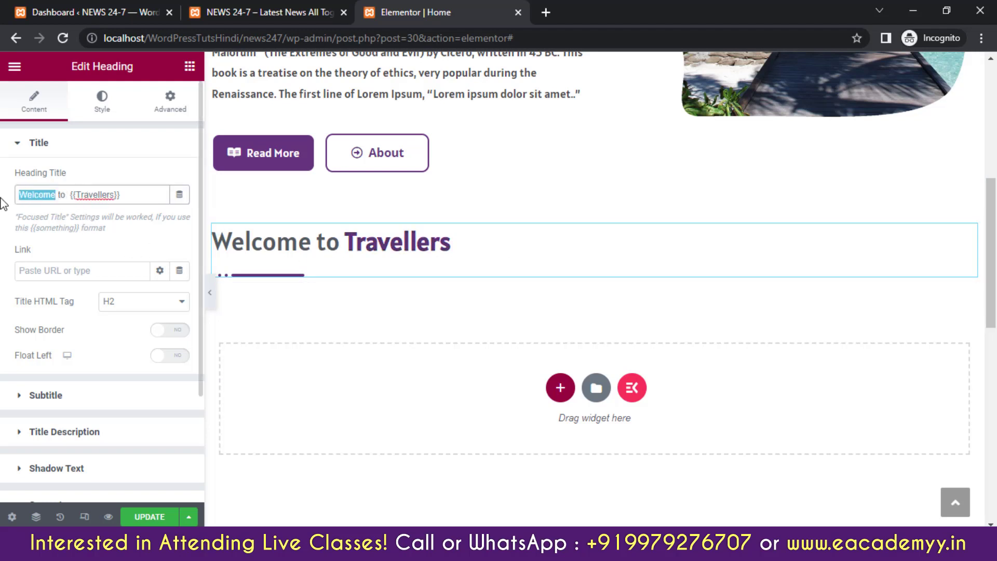
text(Service)
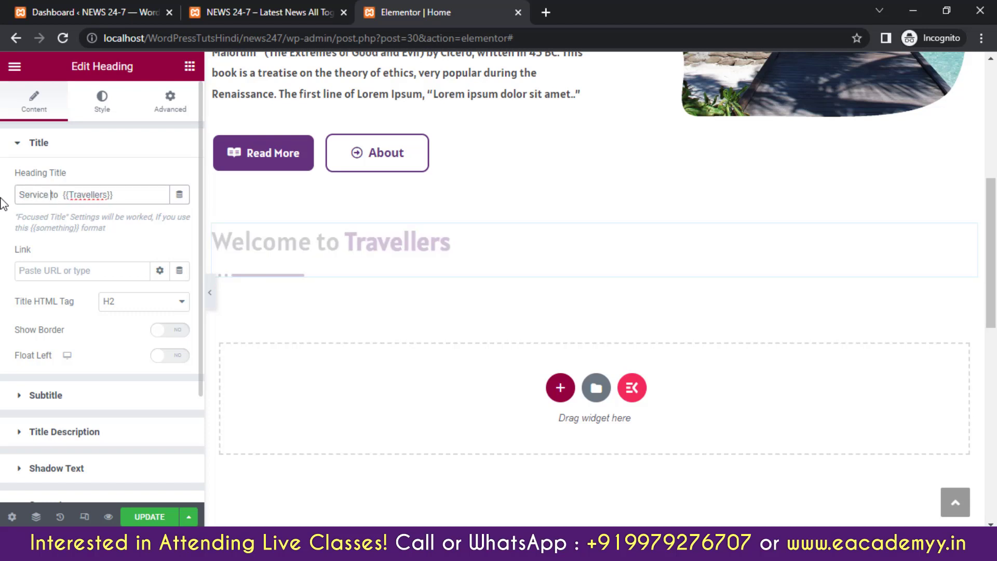
key(ctrl+shift+Right)
key(Delete)
key(ctrl+shift+Right)
key(Delete)
text(Section)
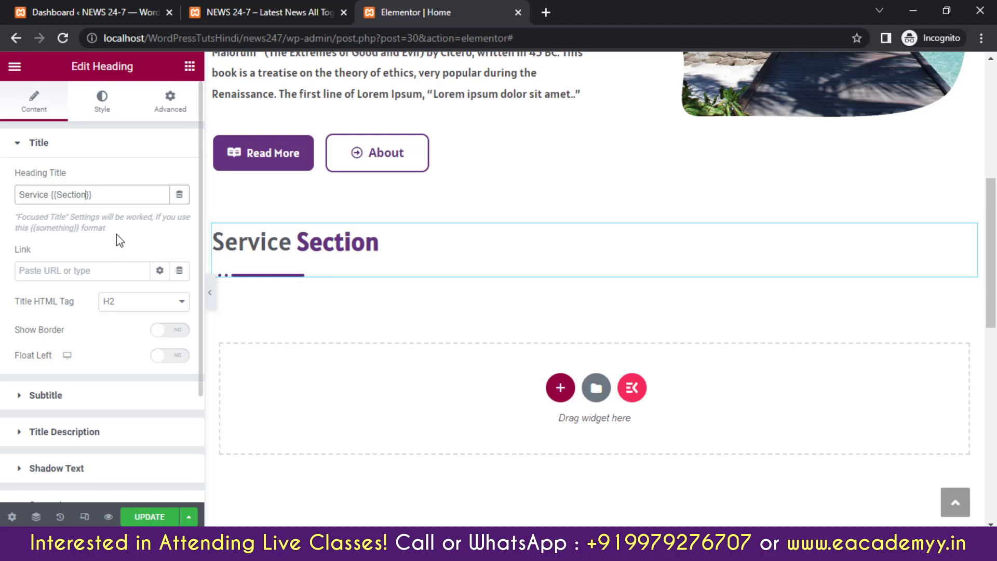
Centre-align the Service Section heading
scroll(117, 236, down, 3)
scroll(118, 239, up, 3)
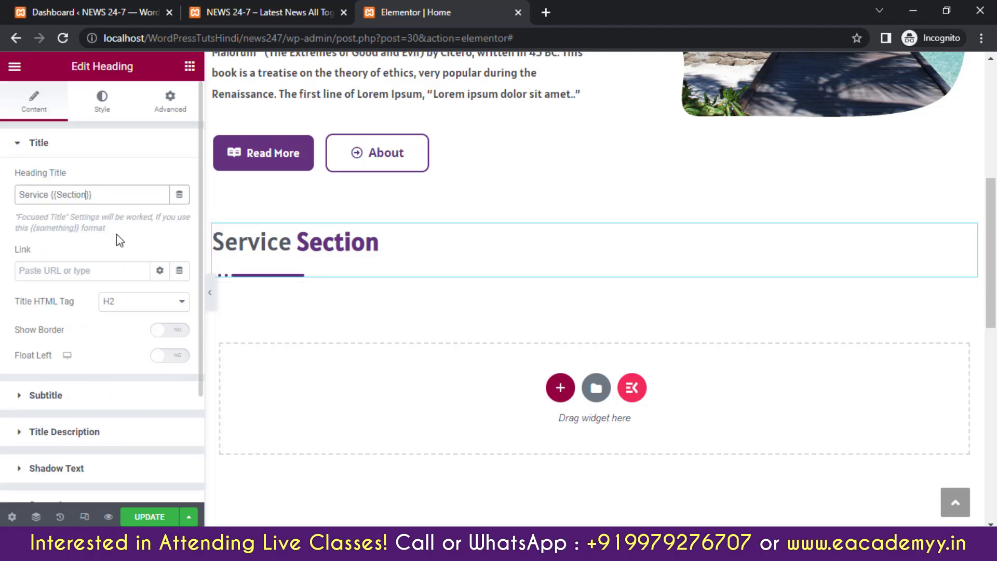
click(102, 100)
click(159, 190)
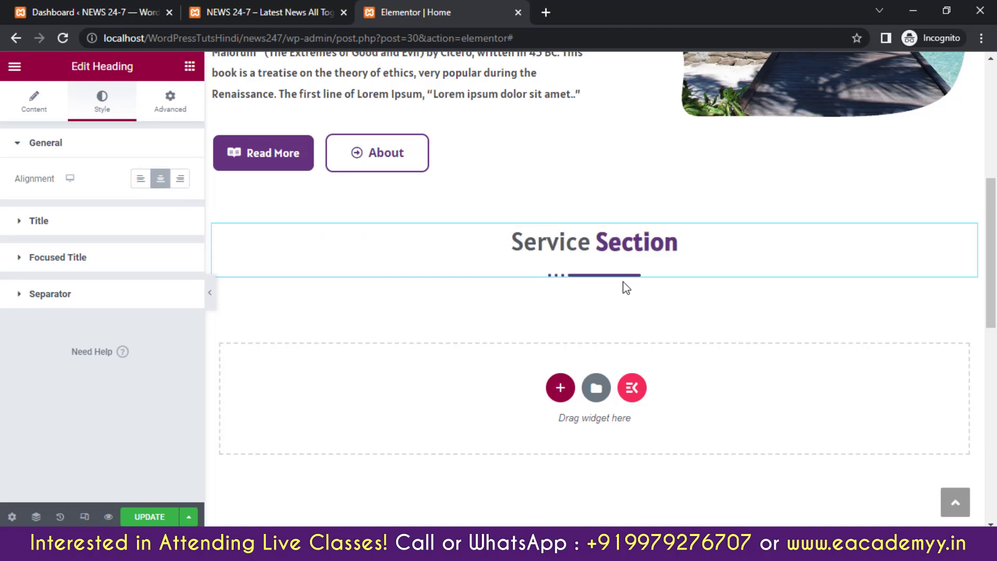
Insert an Inner Section with two columns directly below the Service Section heading
click(190, 67)
drag(53, 240, 559, 276)
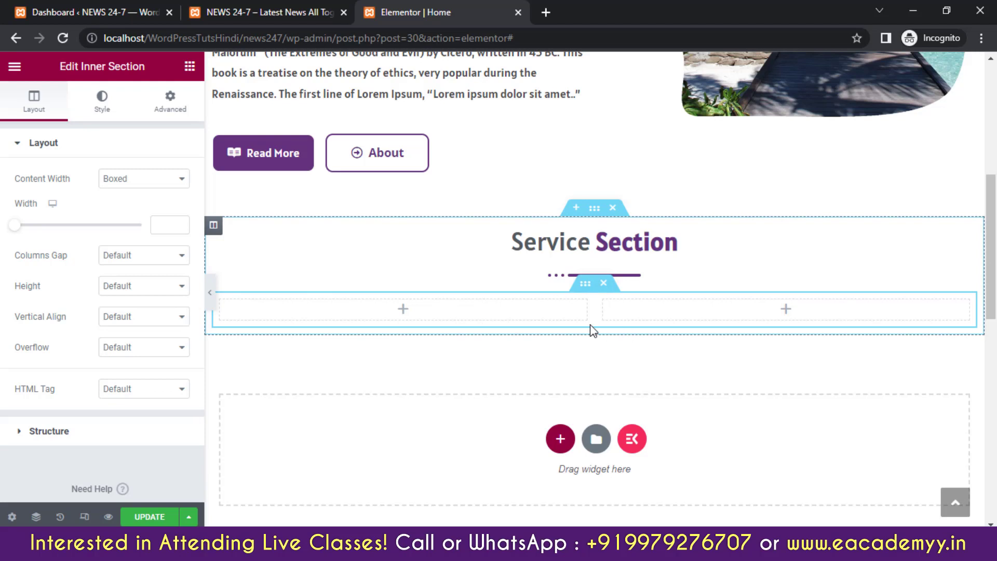
Give the Service Section a classic background with the light grey colour #F8F8F8
click(595, 208)
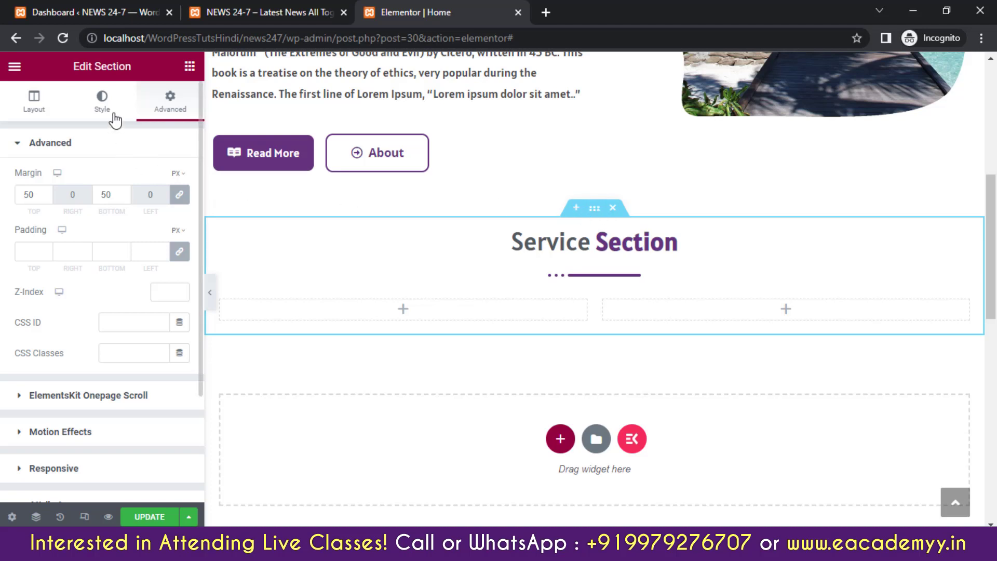
click(103, 101)
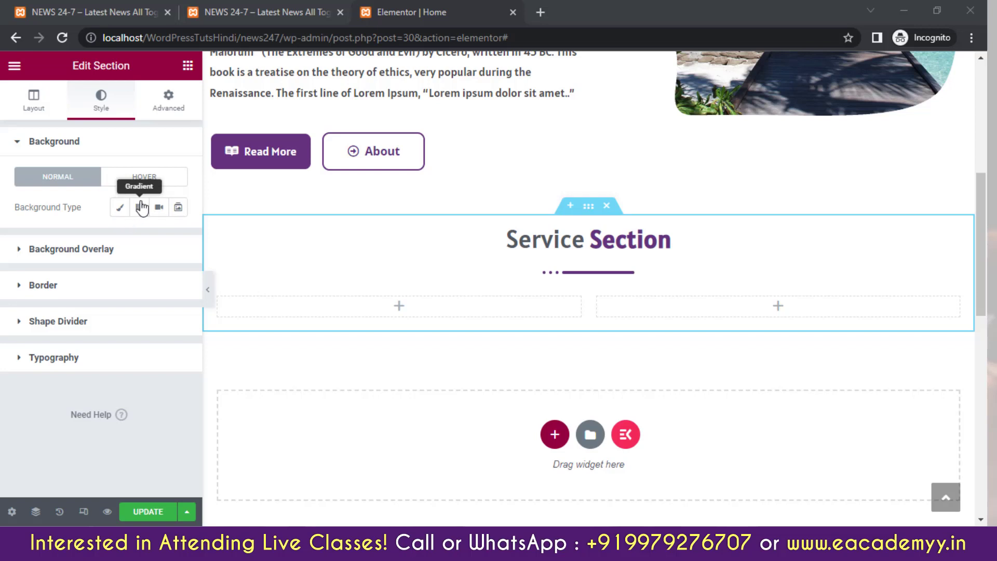
click(119, 208)
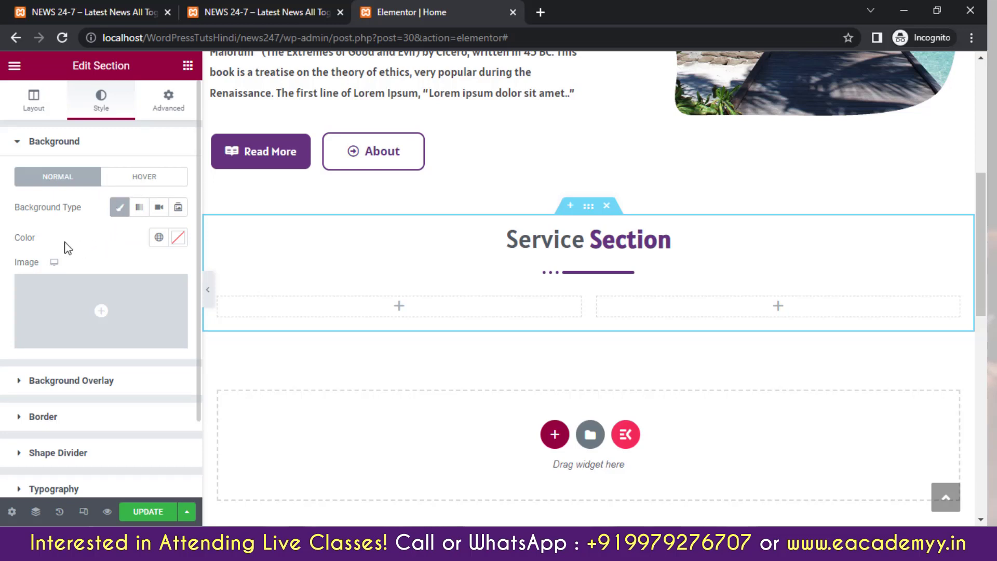
click(178, 238)
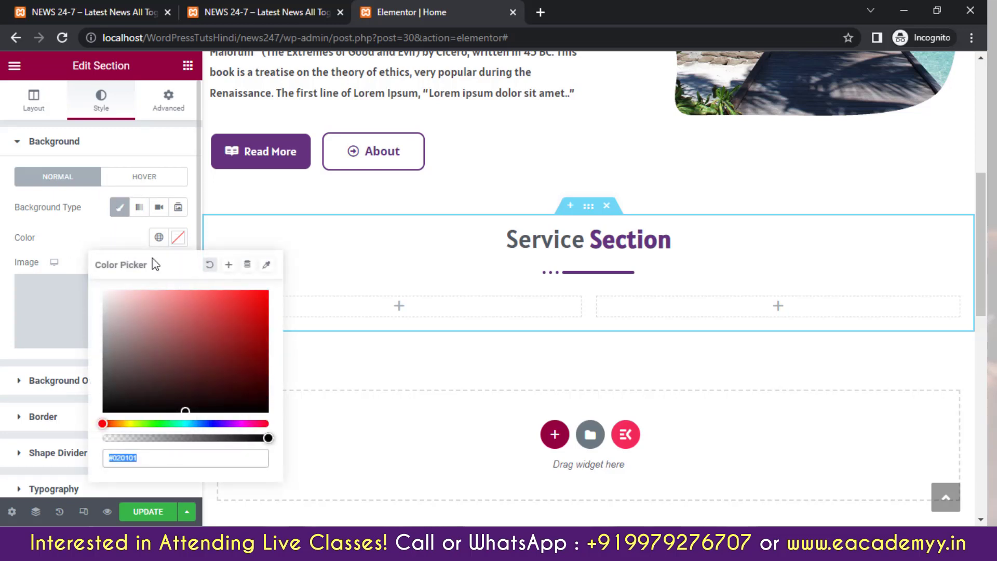
key(ctrl+v)
click(100, 291)
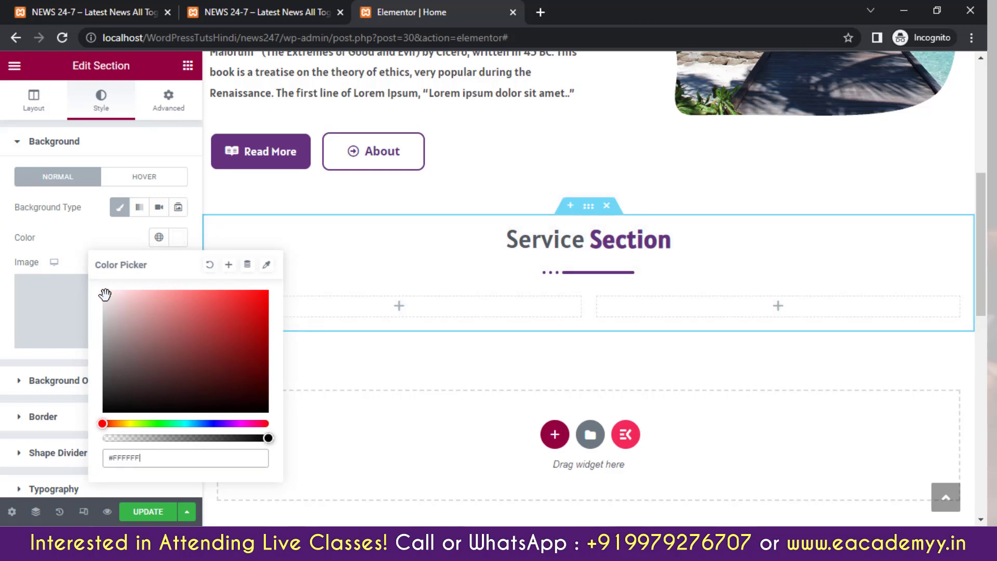
click(98, 296)
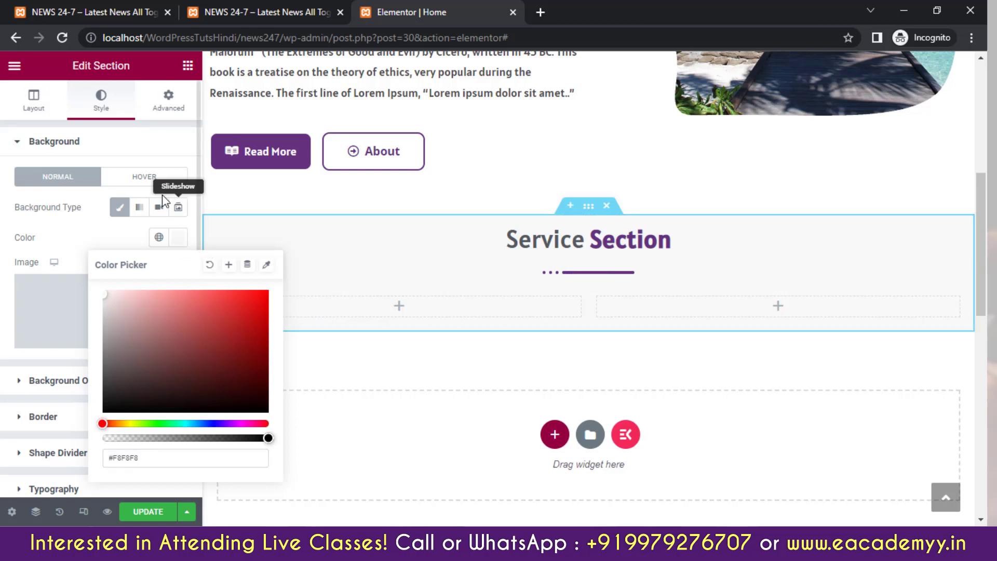
click(78, 215)
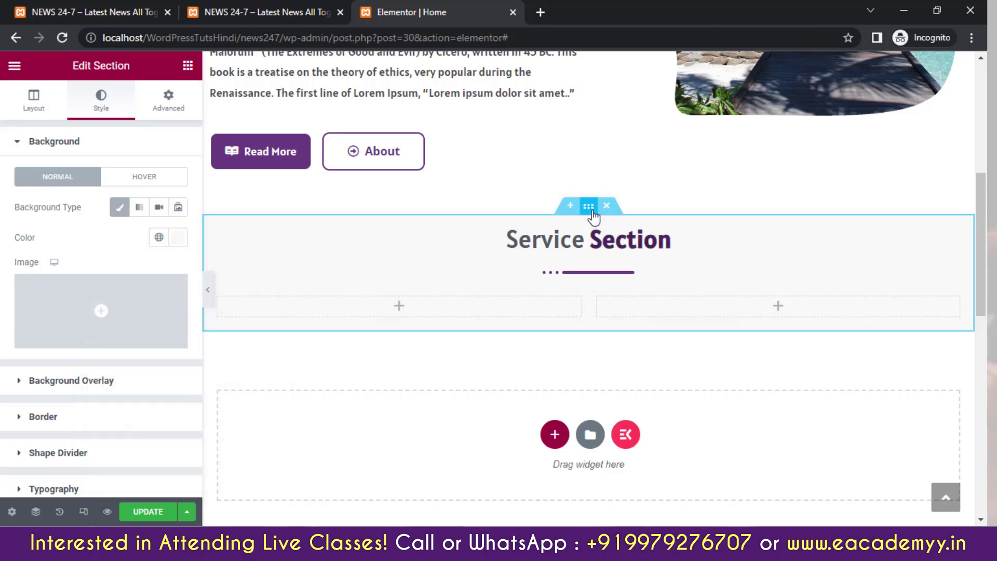
scroll(546, 219, up, 6)
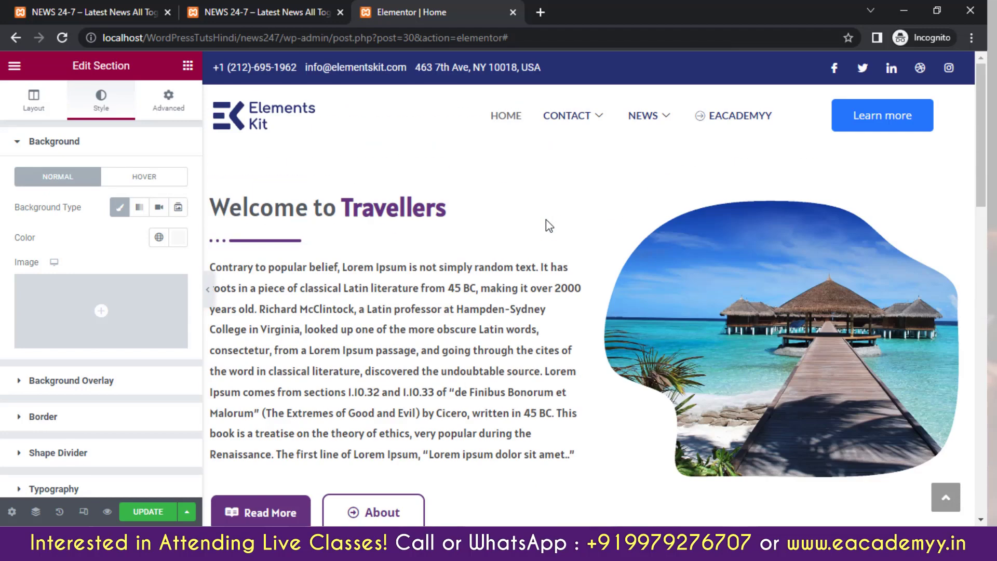
scroll(570, 272, down, 5)
scroll(572, 278, down, 2)
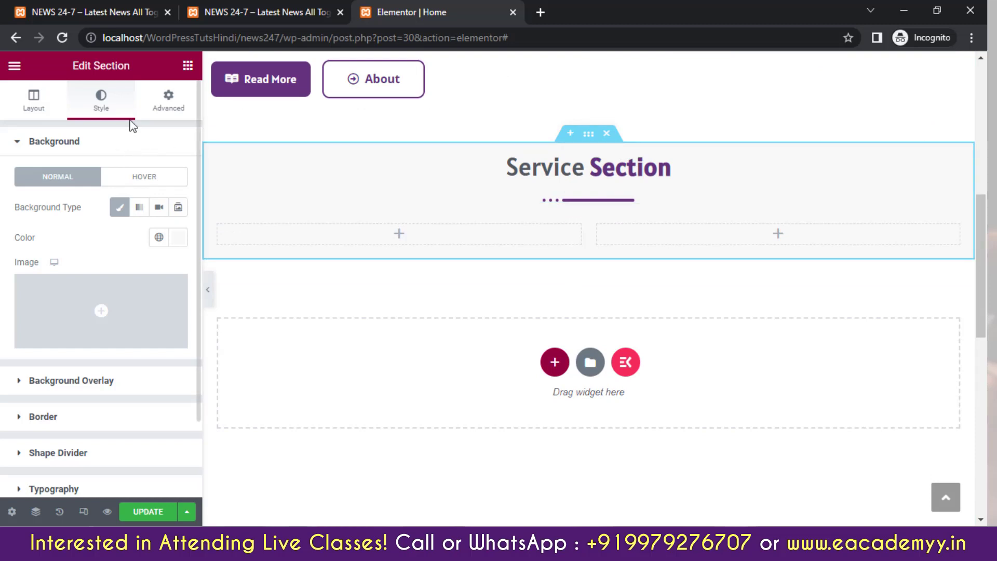
click(169, 99)
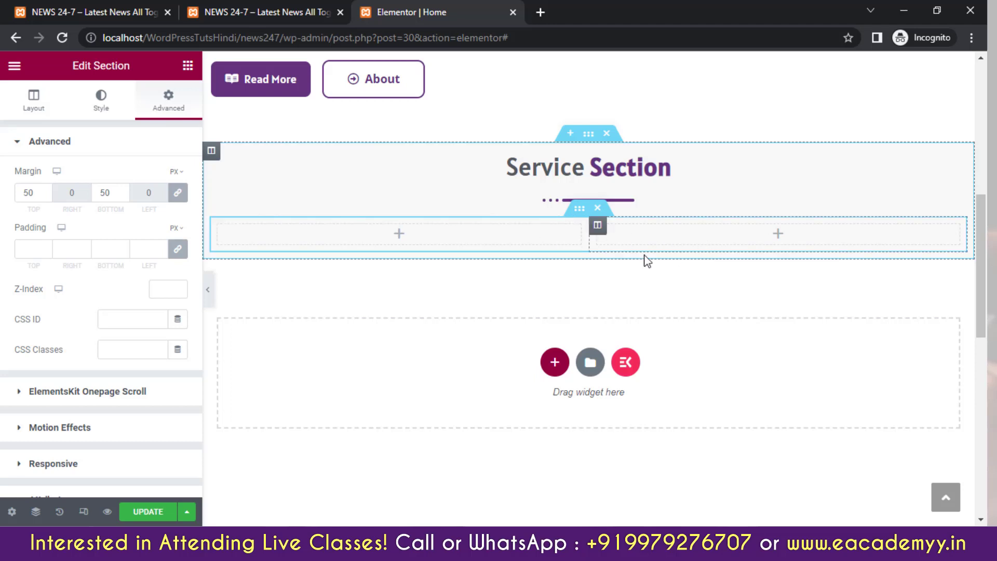
Add two more columns to the inner section below the Service Section heading and bring up the widget list
right_click(402, 241)
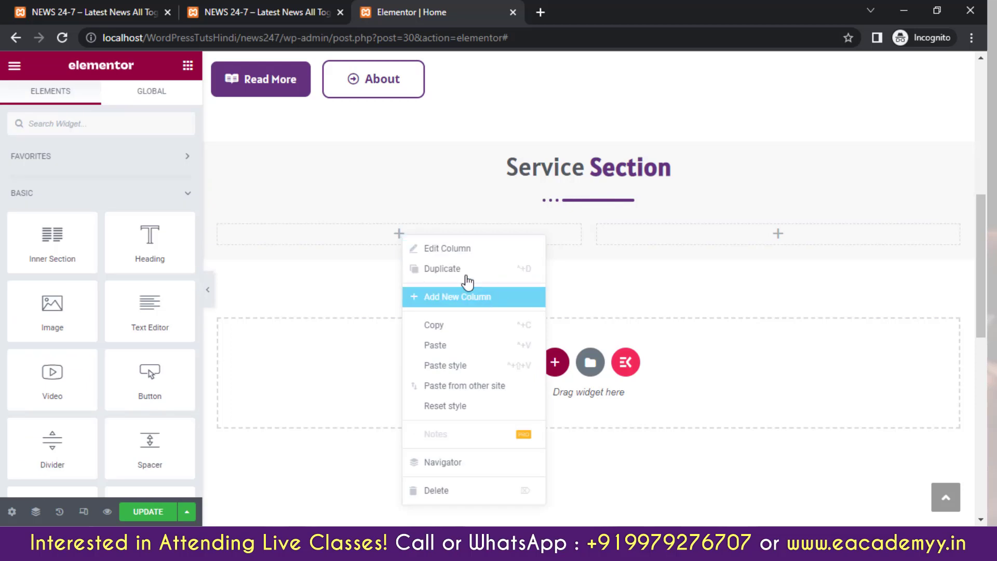
click(464, 295)
right_click(415, 239)
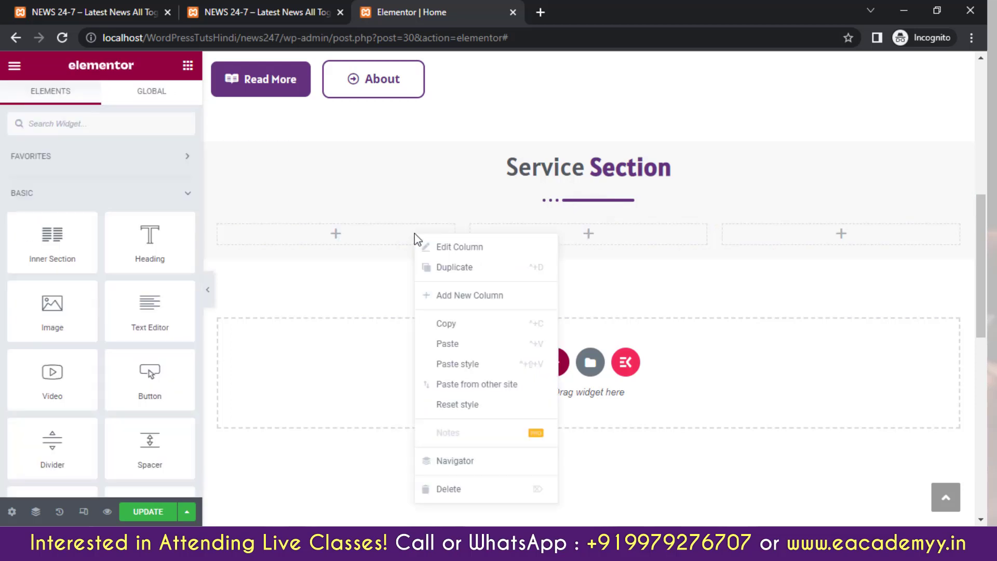
click(480, 302)
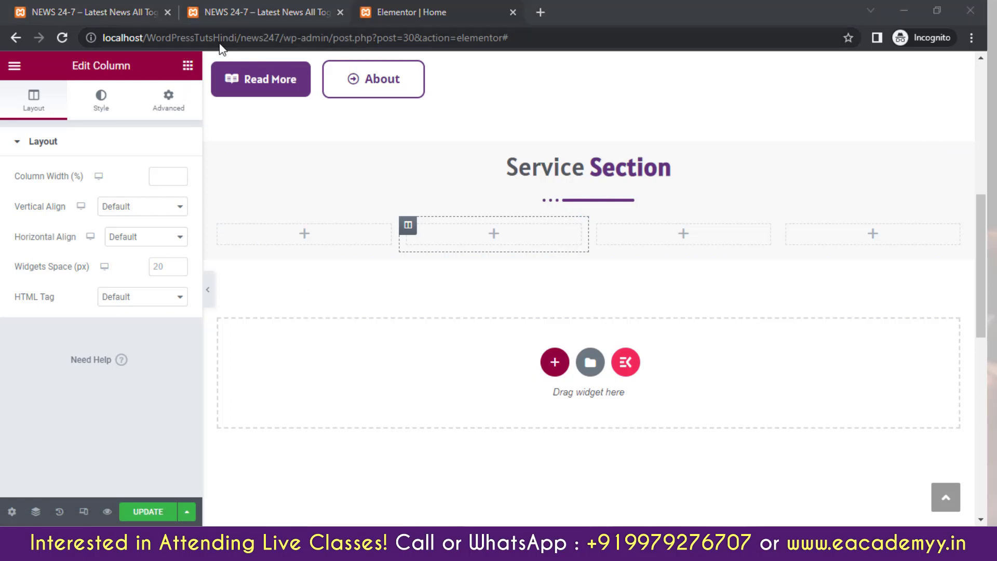
click(193, 68)
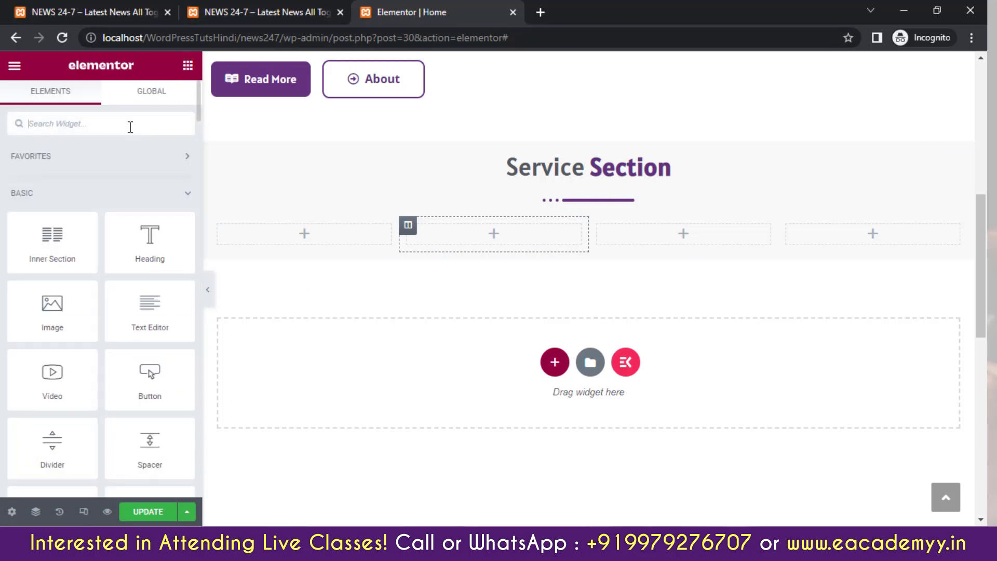
Search the widget list for "ser" to look for a service widget, and clear the search
text(ser)
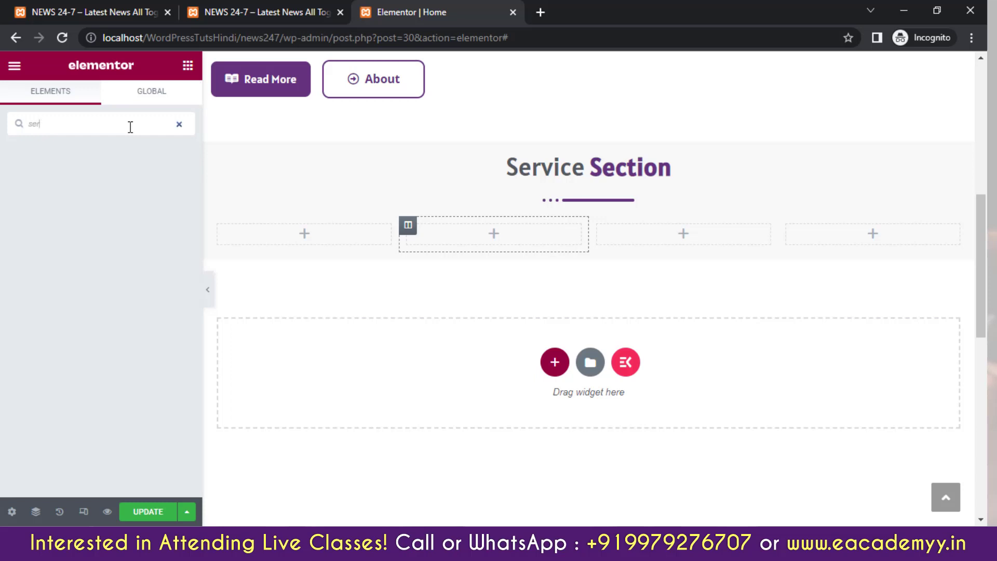
text(cvie)
key(BackSpace)
key(BackSpace)
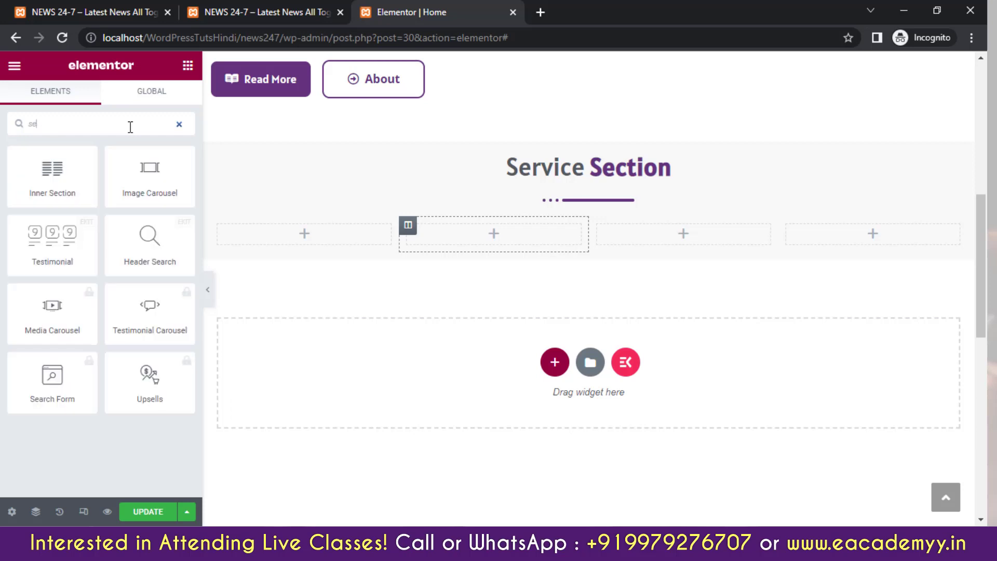
key(BackSpace)
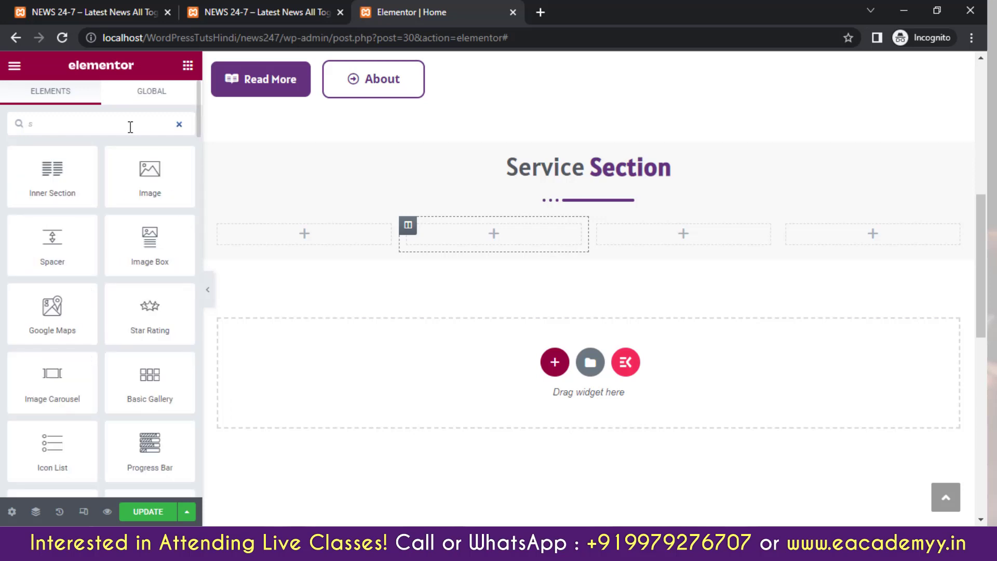
key(BackSpace)
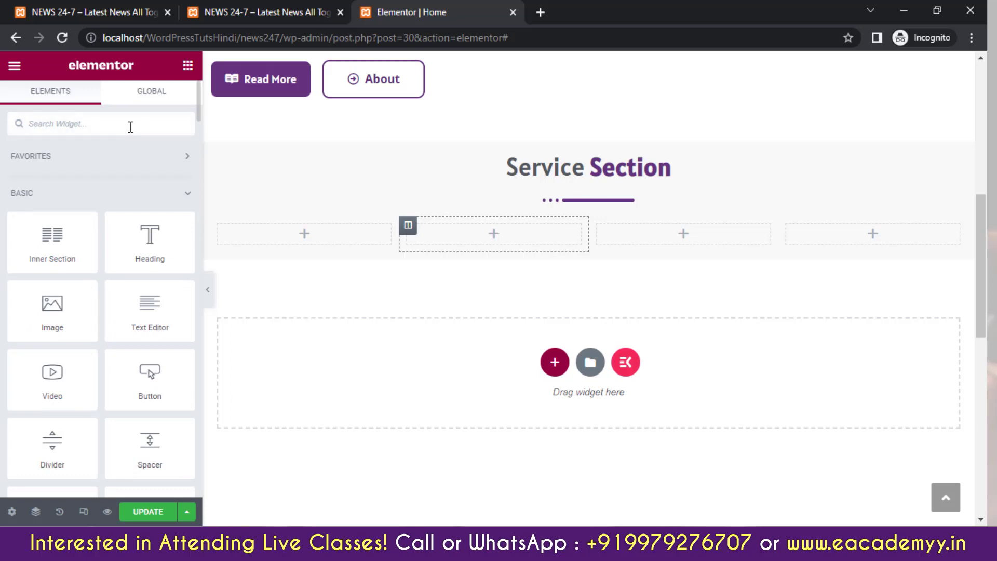
text(serd)
key(BackSpace)
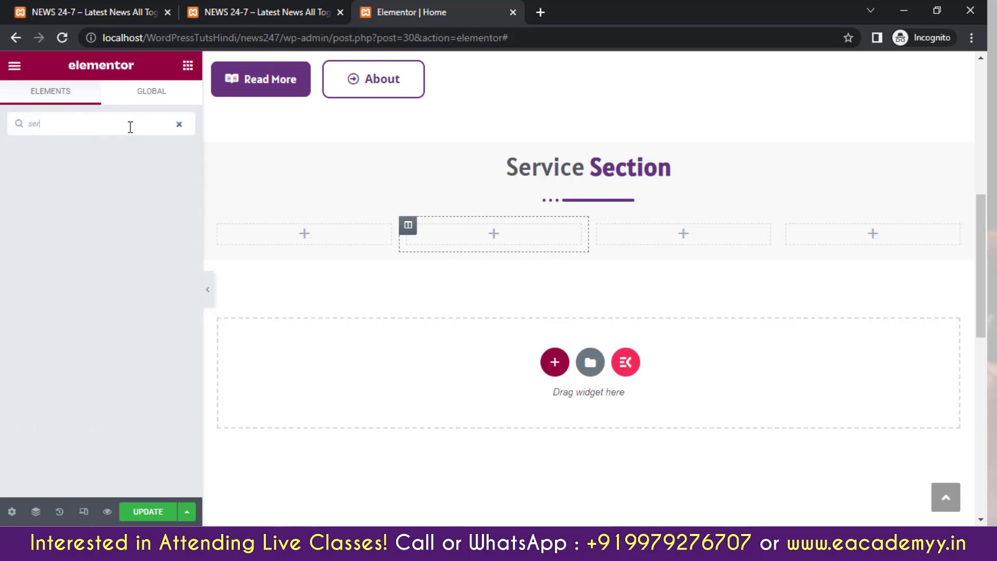
key(BackSpace)
key(BackSpace)
key(BackSpace)
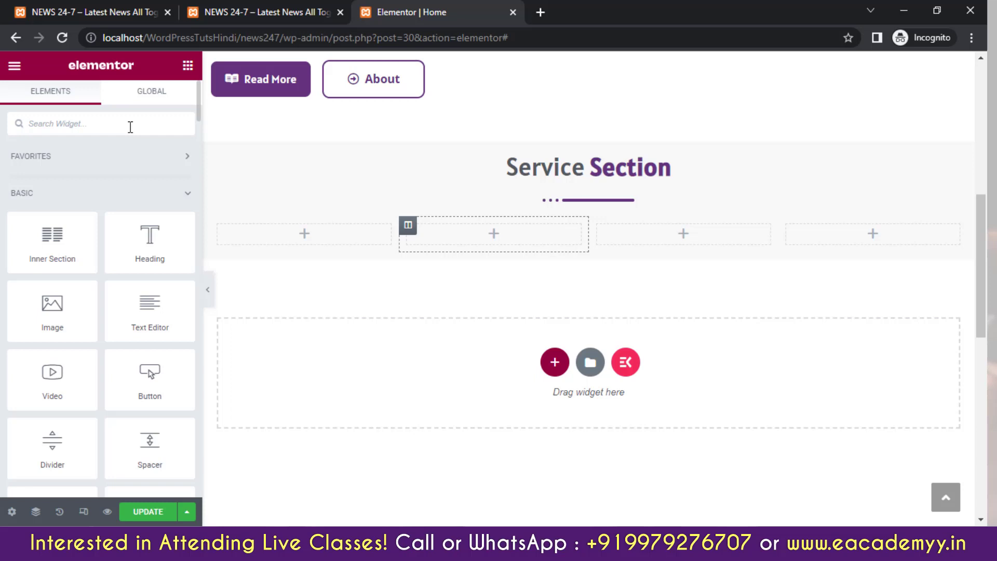
Find the ElementsKit Image Box widget by searching for "image" and place it in the inner section's first column
text(image)
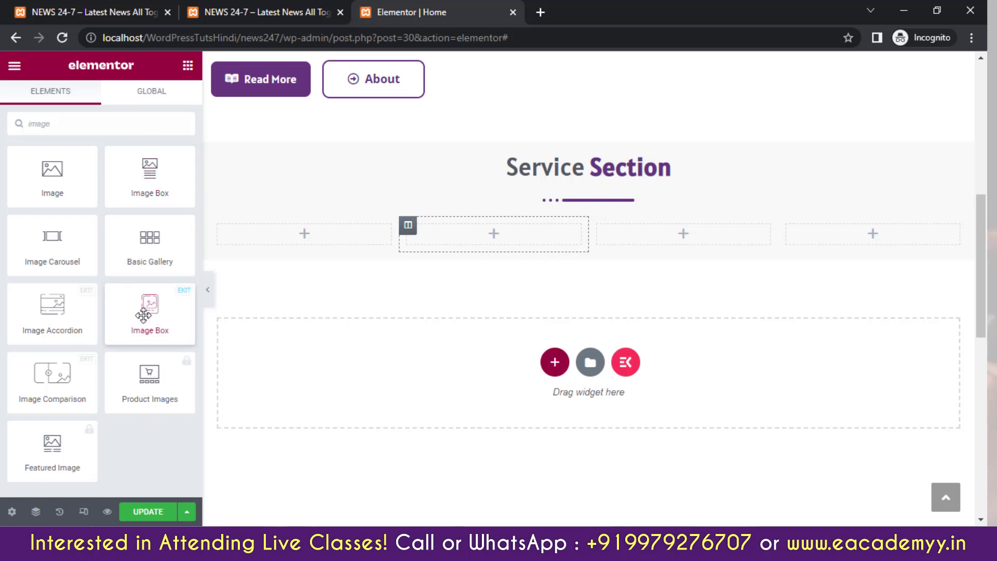
drag(143, 315, 281, 233)
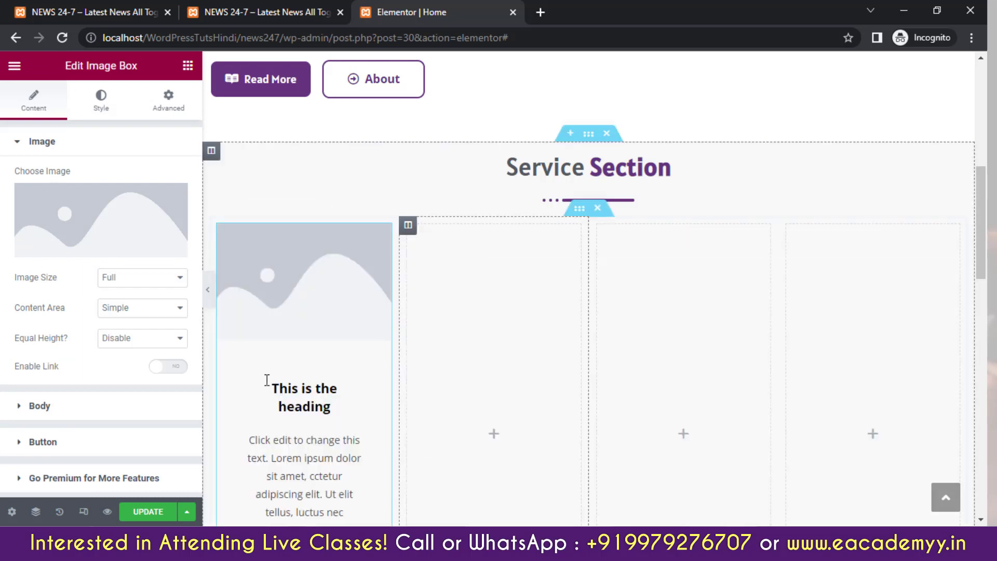
scroll(340, 312, down, 4)
scroll(349, 307, up, 3)
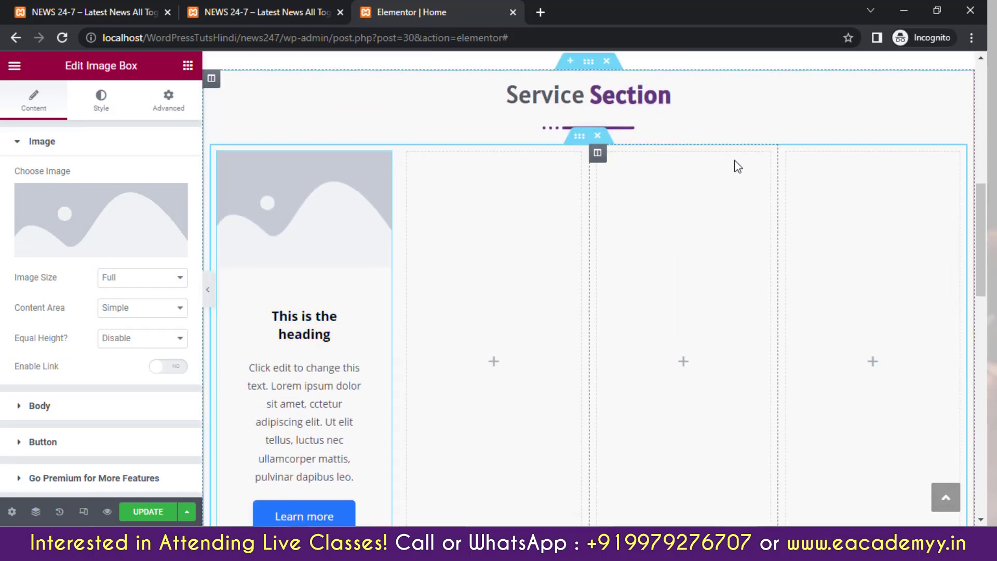
Delete the third column of the inner section
right_click(634, 223)
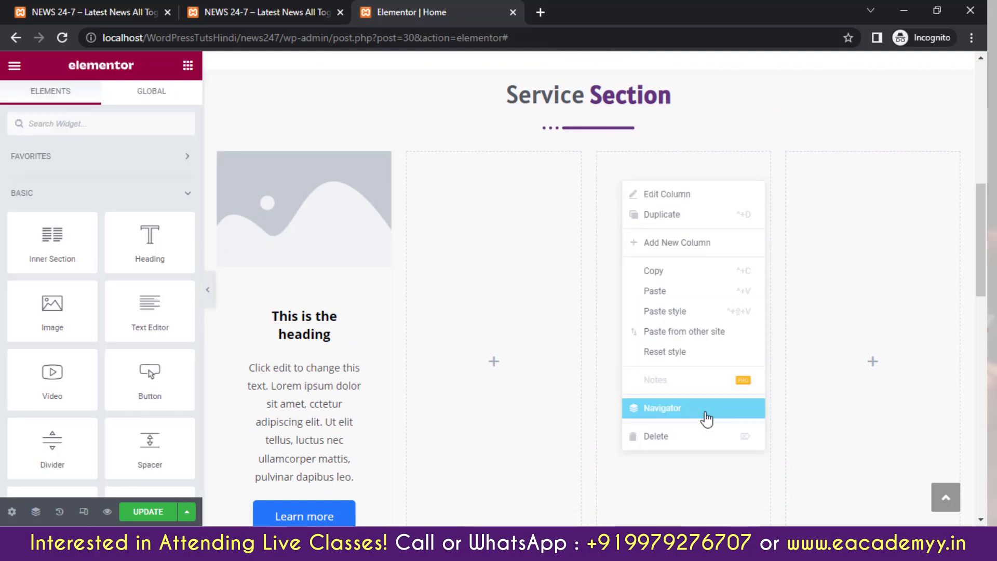
click(704, 437)
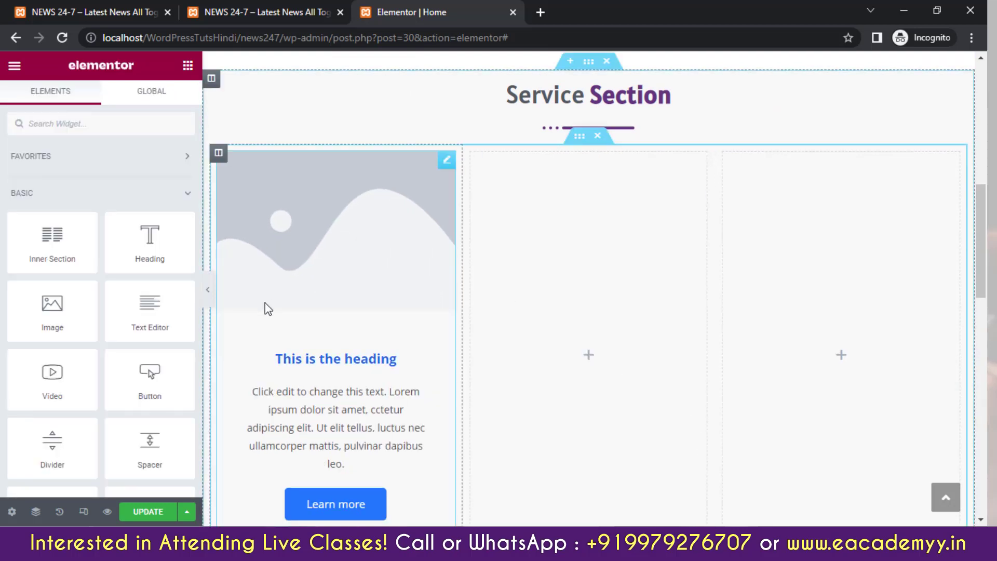
scroll(378, 272, down, 4)
scroll(340, 233, up, 4)
Set the Image Box picture to 03-Exploring-the-WordPress-Dashboard-A-Beginners-Guide.png from the media library
click(447, 161)
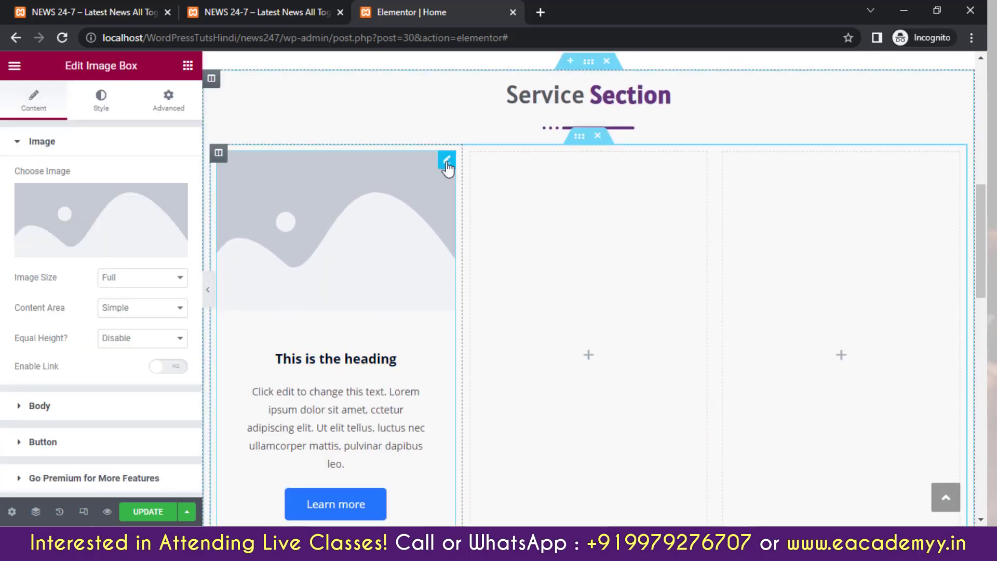
click(130, 216)
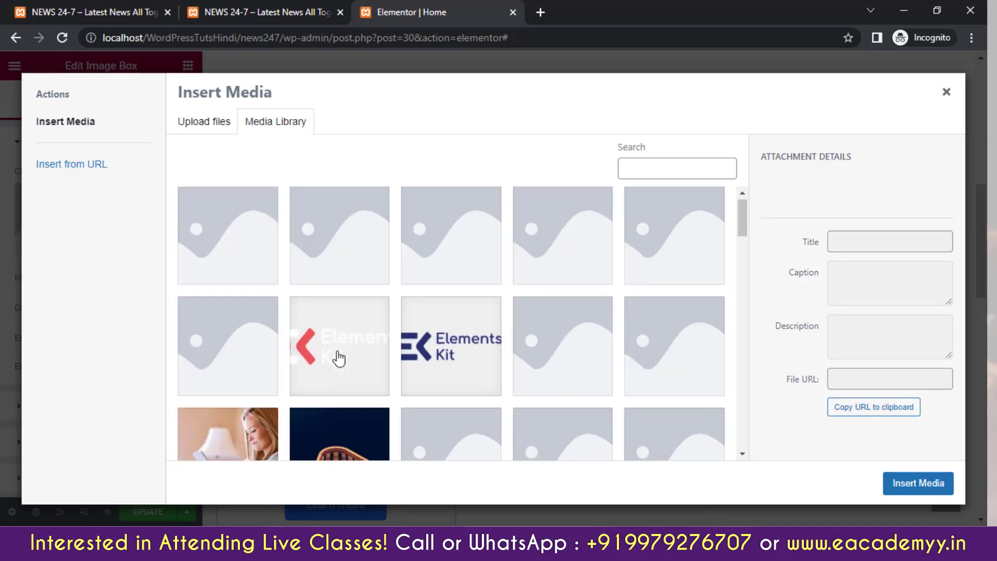
scroll(338, 357, down, 10)
scroll(340, 358, down, 9)
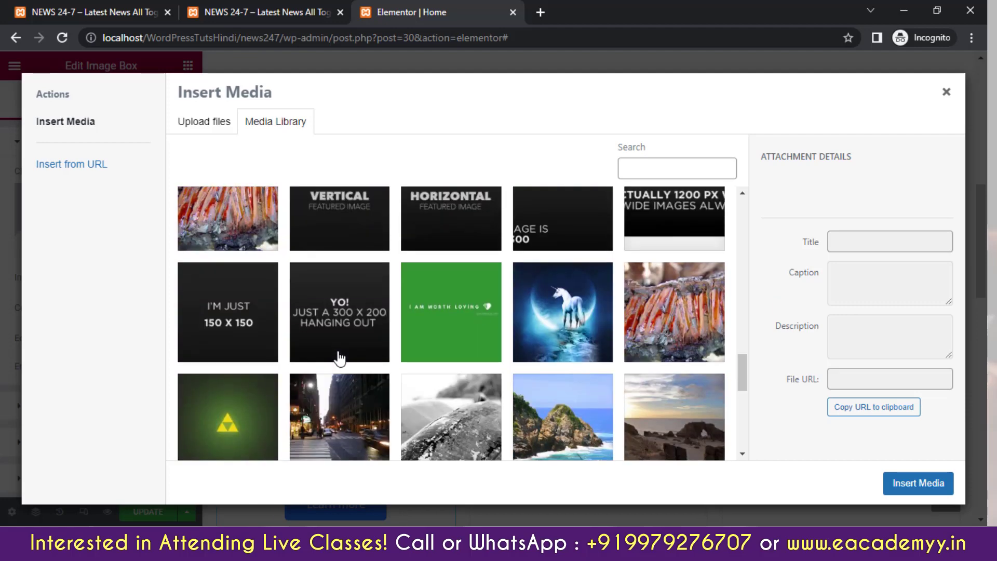
scroll(340, 358, up, 5)
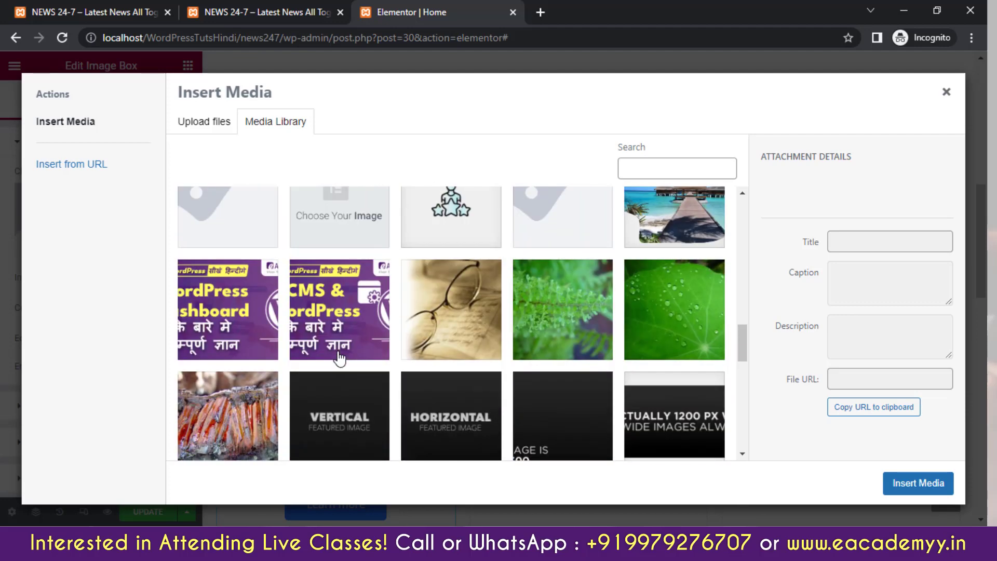
click(212, 311)
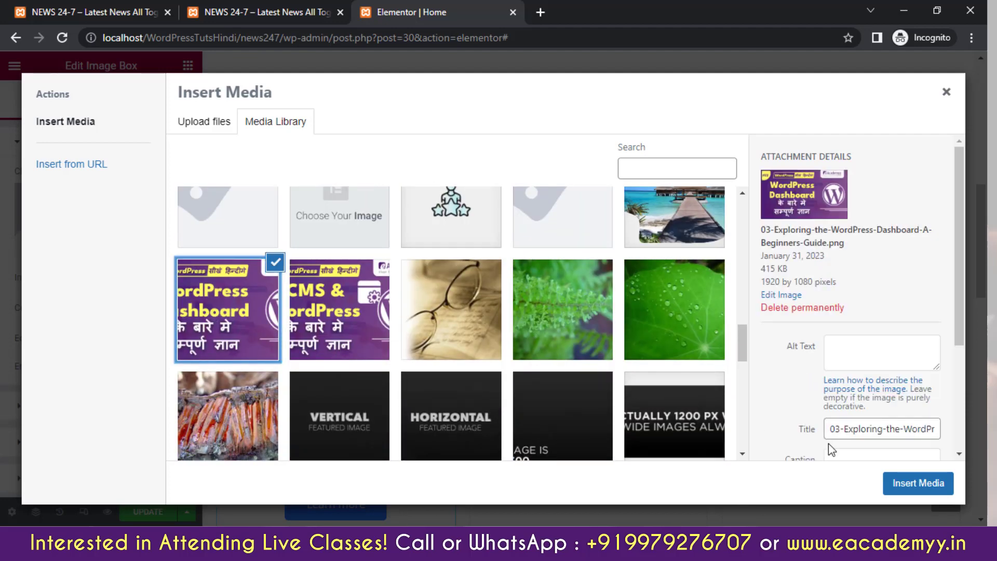
click(912, 484)
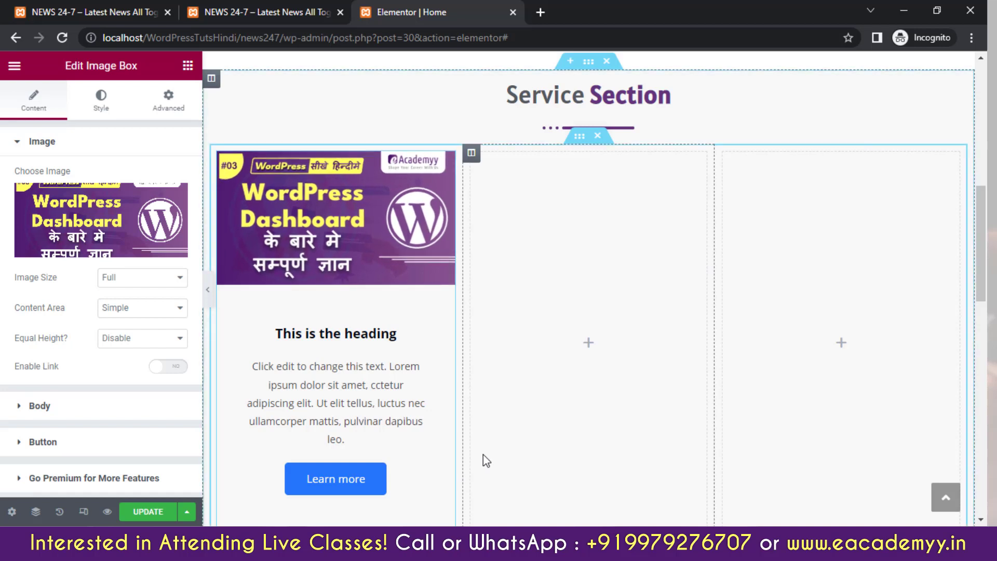
scroll(390, 391, down, 3)
scroll(311, 336, up, 1)
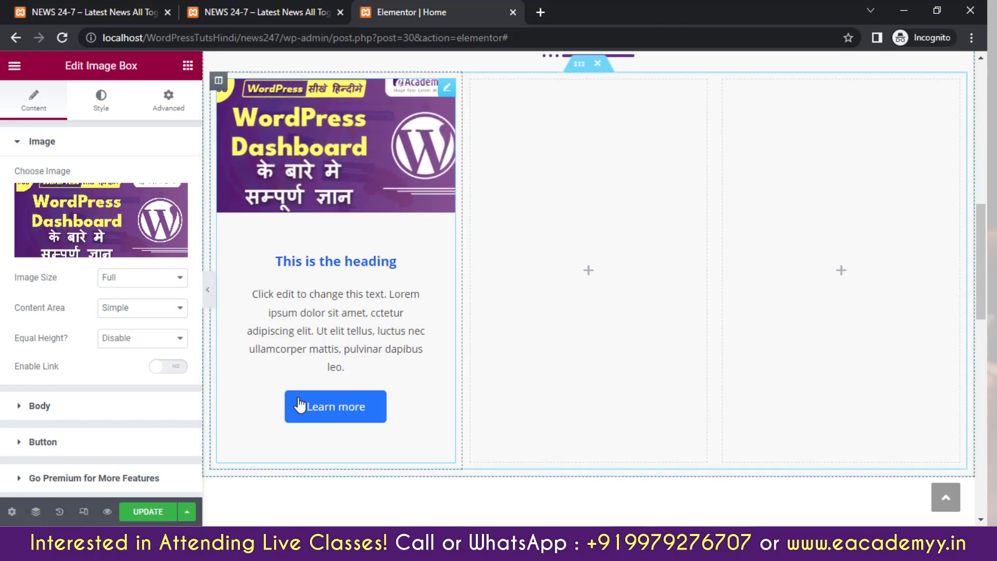
scroll(318, 395, up, 1)
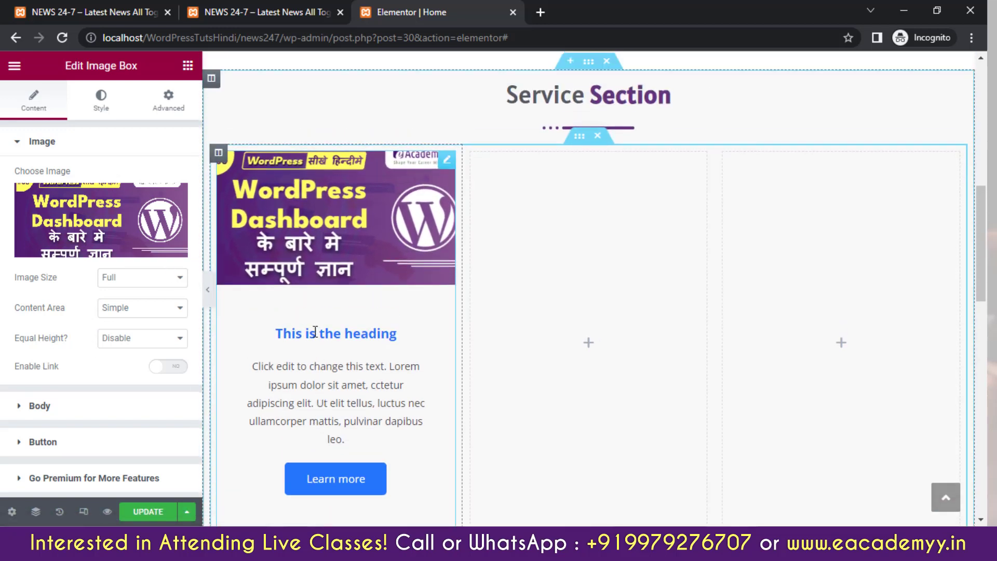
Set the Image Box picture's border radius to 18 px on all corners
click(102, 109)
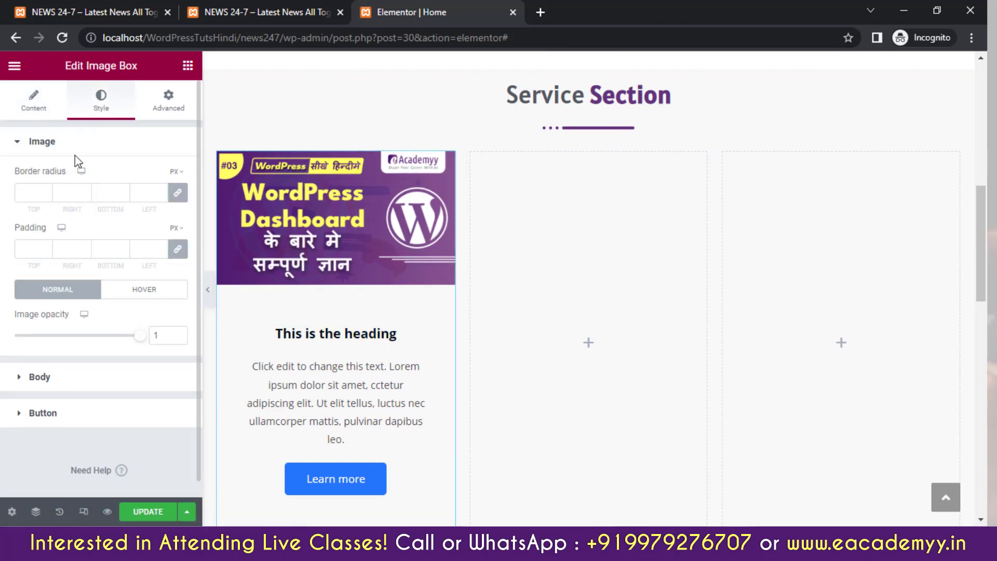
click(45, 192)
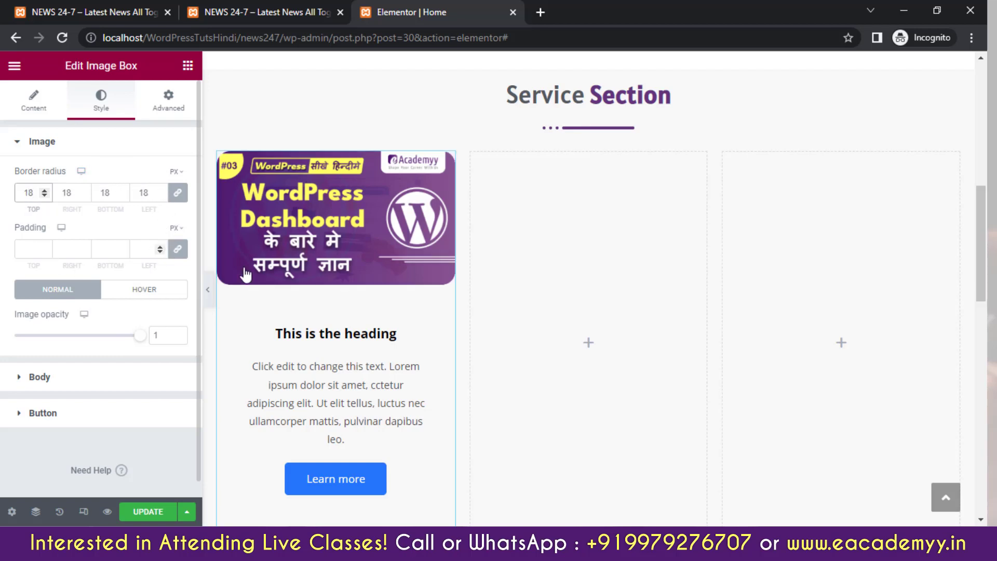
Set the Image Box picture's border radius to 20 px on all corners and open the Body style settings
double_click(44, 190)
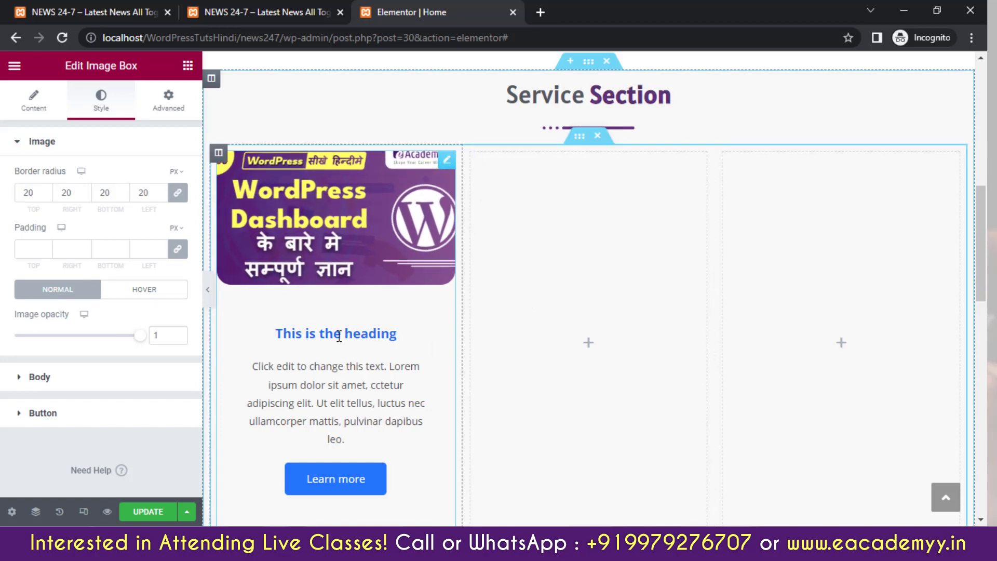
click(96, 386)
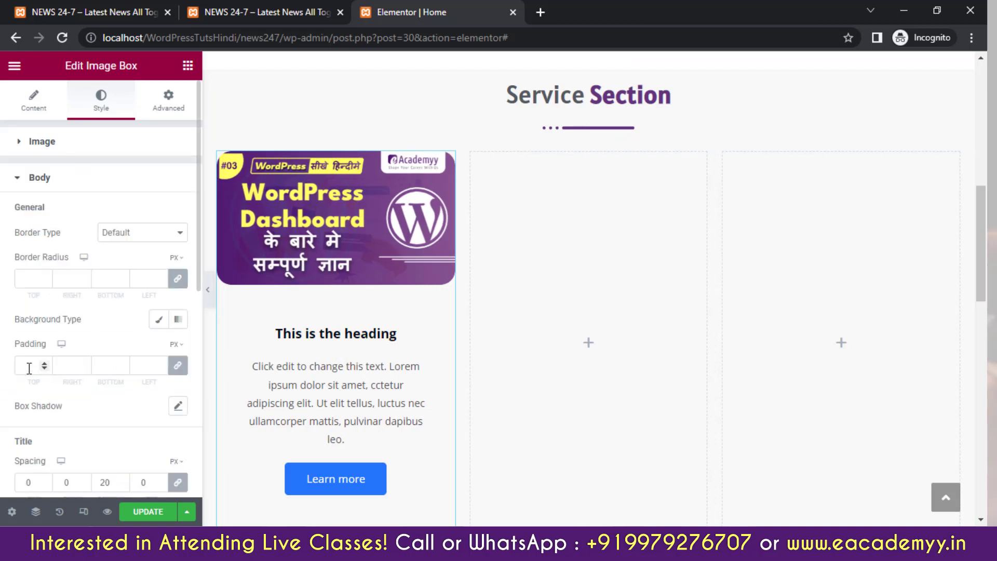
scroll(93, 310, down, 1)
scroll(94, 310, down, 4)
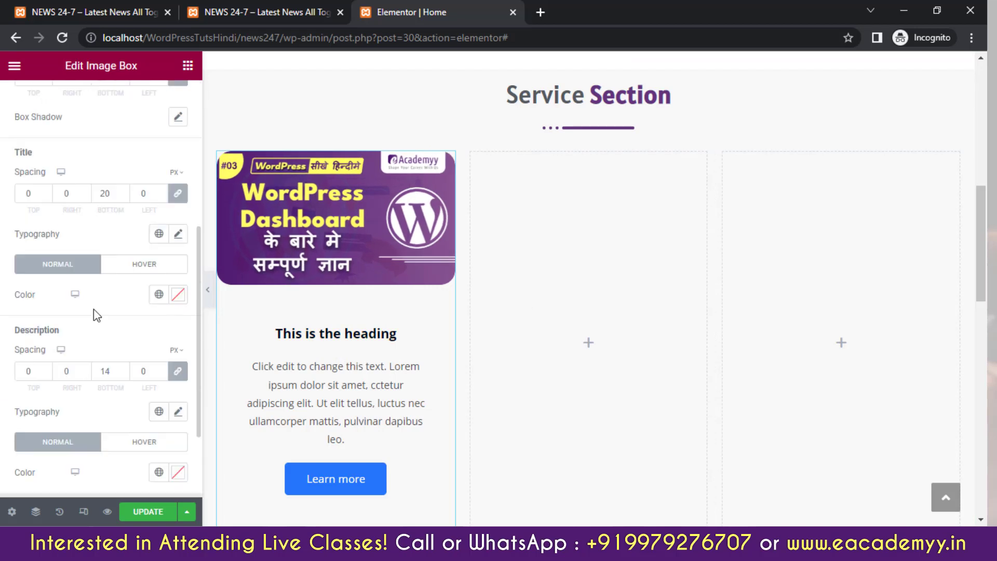
Set the Image Box title's spacing to 0 px on all four sides
click(121, 196)
click(121, 196)
click(121, 197)
click(121, 196)
click(121, 196)
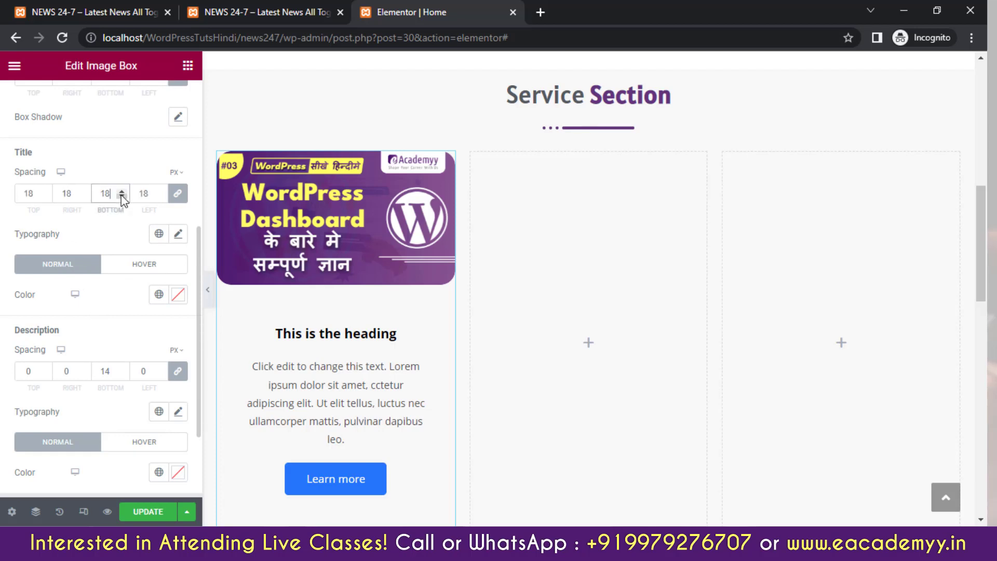
click(177, 198)
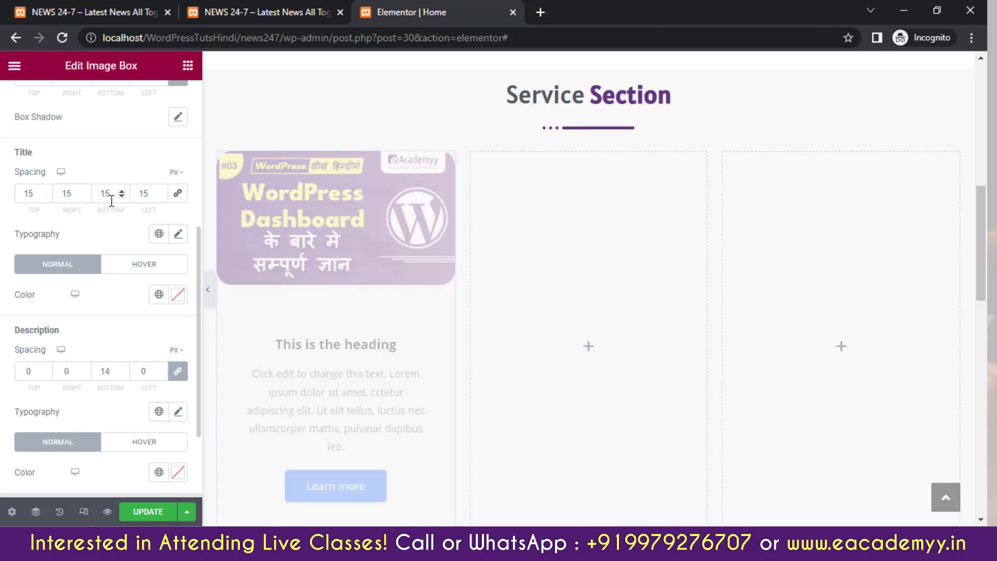
click(177, 195)
click(105, 194)
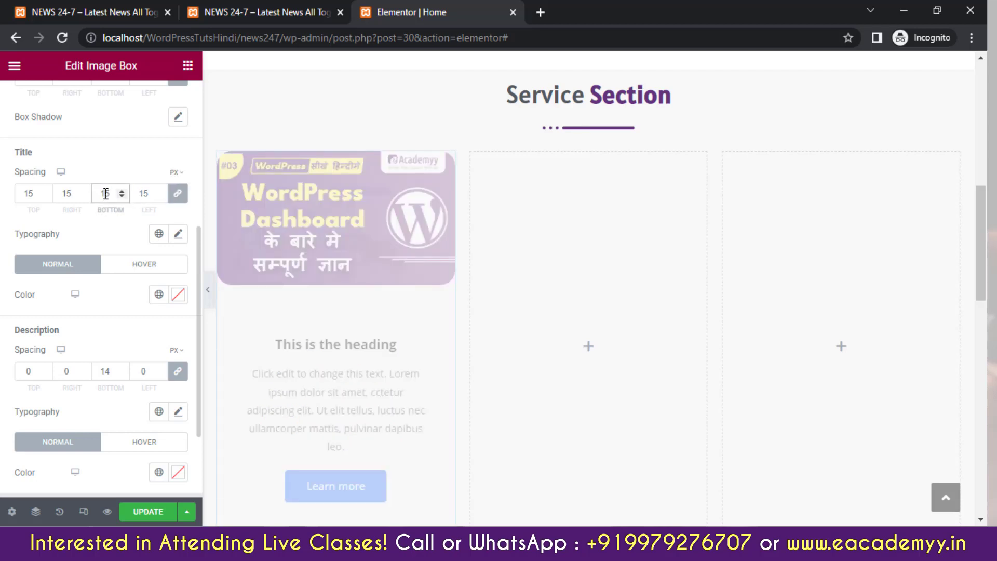
double_click(105, 194)
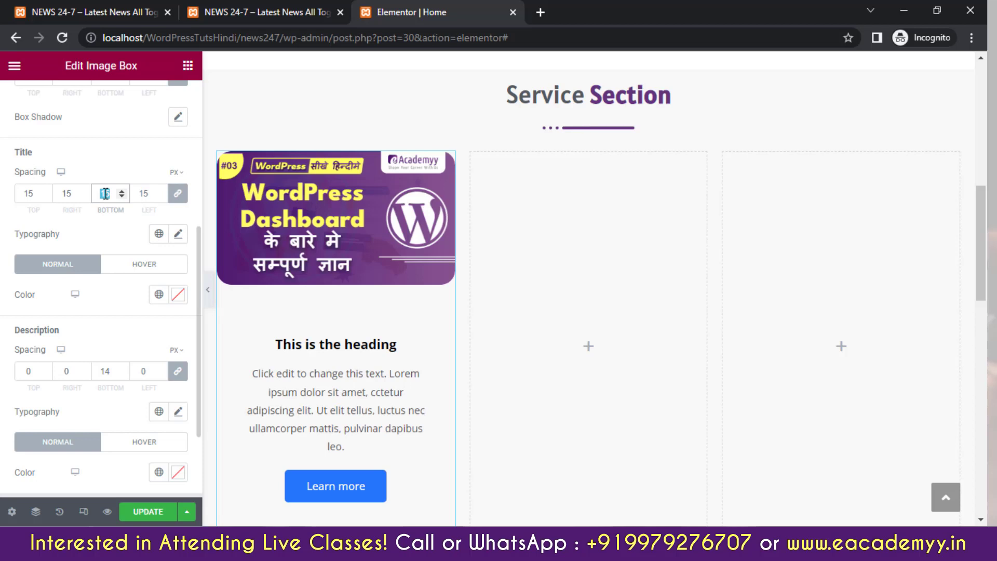
text(0)
key(Tab)
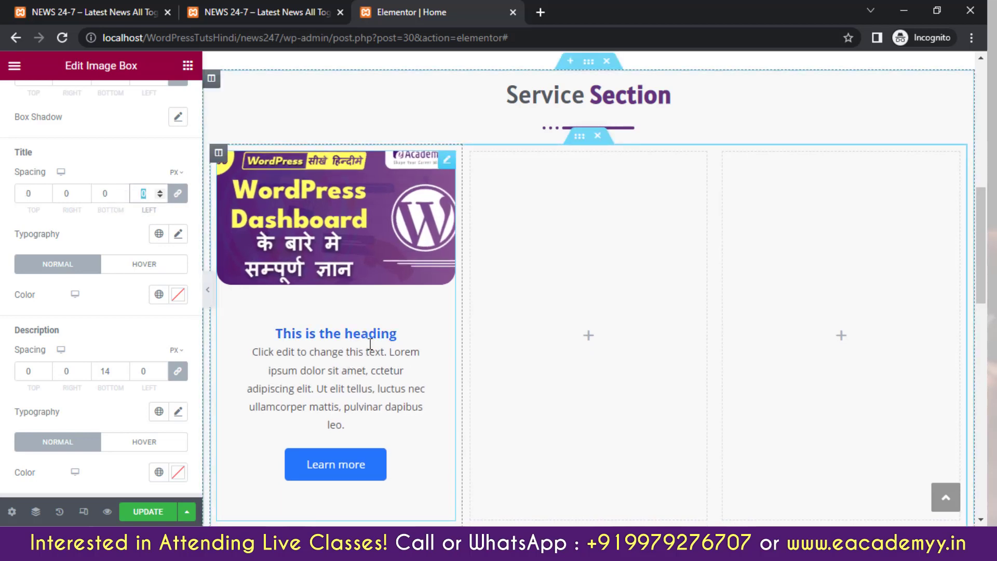
Look through the Image Box's Body style settings for the title and description options
scroll(110, 343, down, 2)
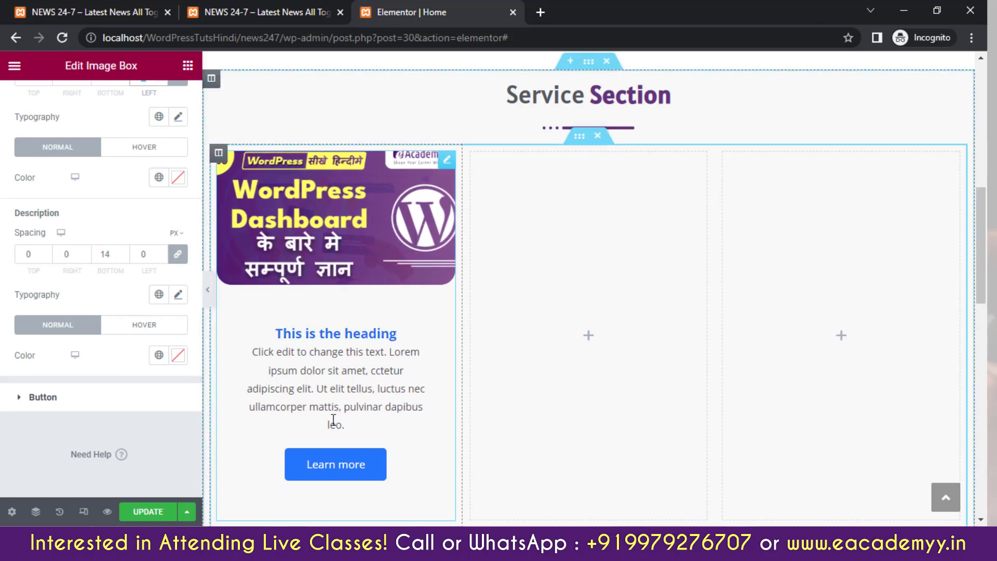
scroll(128, 314, up, 2)
scroll(128, 313, up, 6)
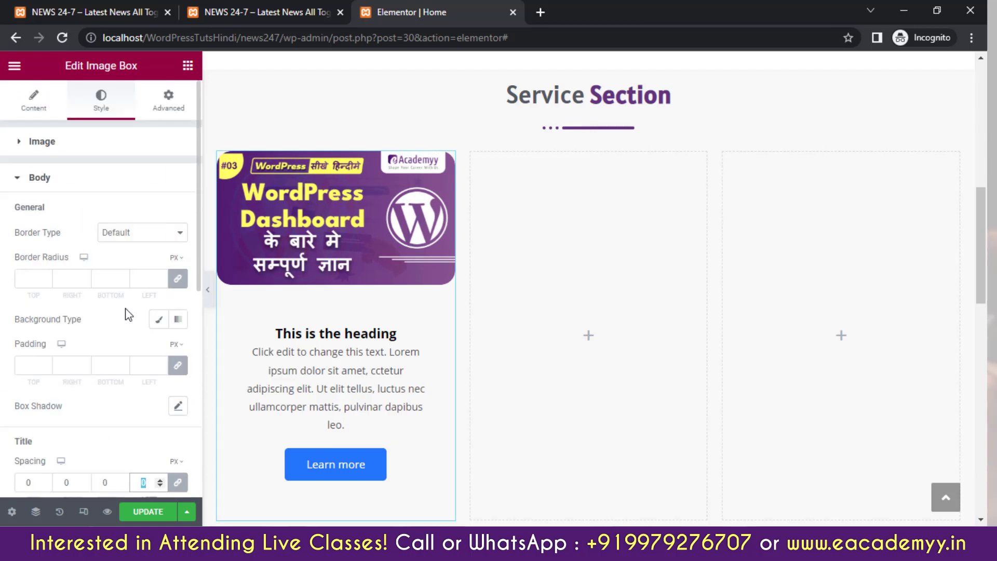
scroll(128, 313, down, 8)
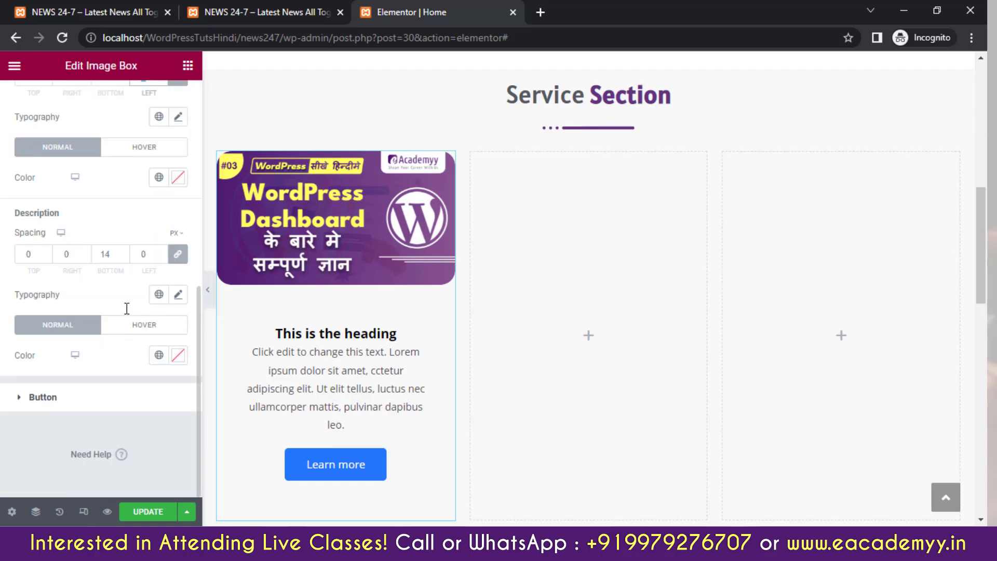
scroll(124, 307, up, 2)
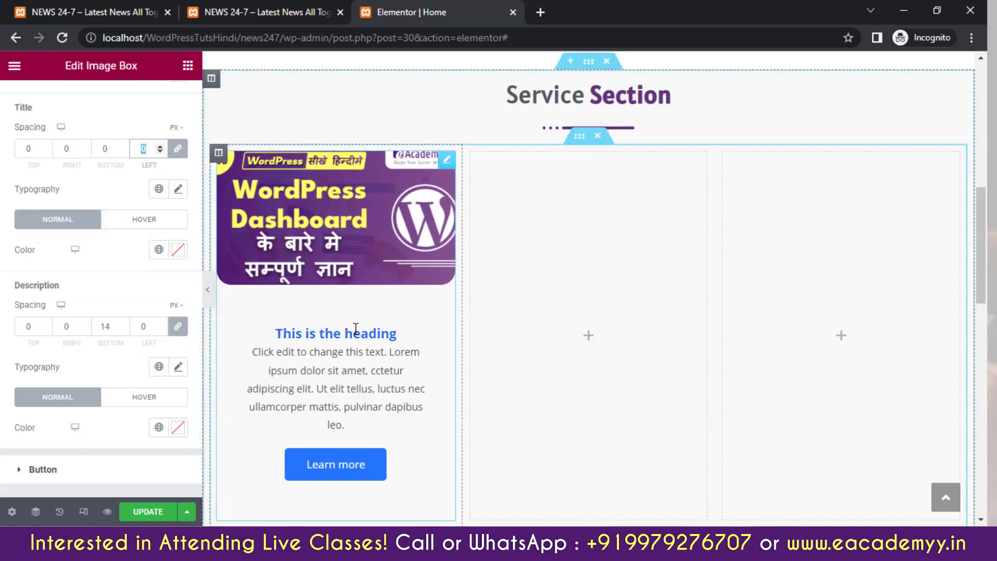
click(320, 332)
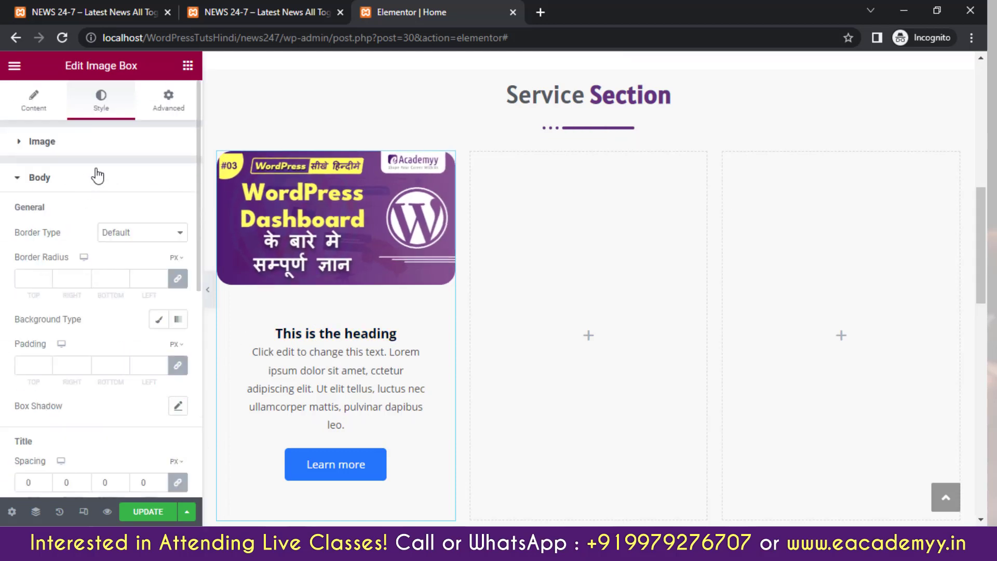
click(97, 176)
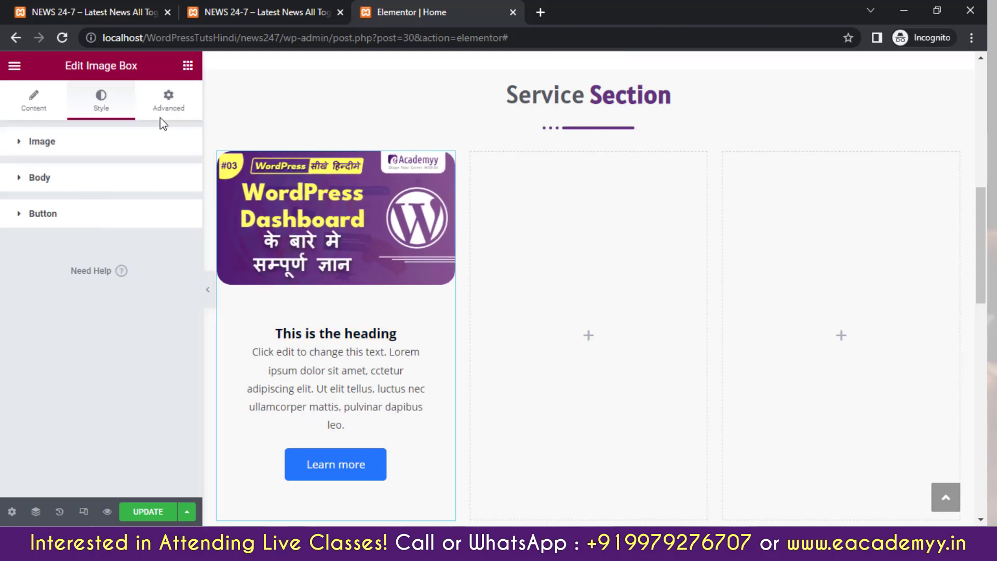
Set the Image Box title's font family to Alatsi in its typography settings
click(104, 179)
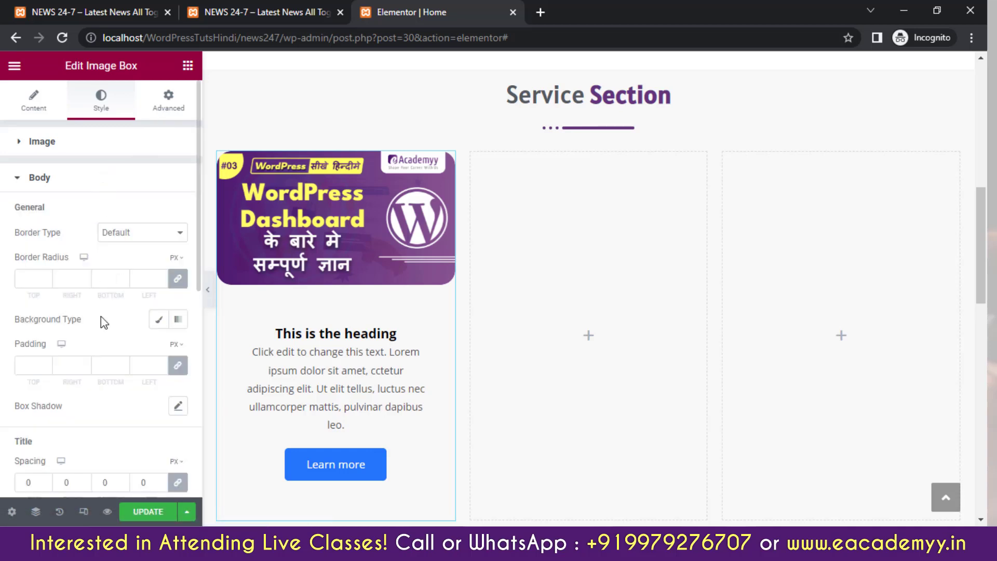
scroll(104, 317, down, 4)
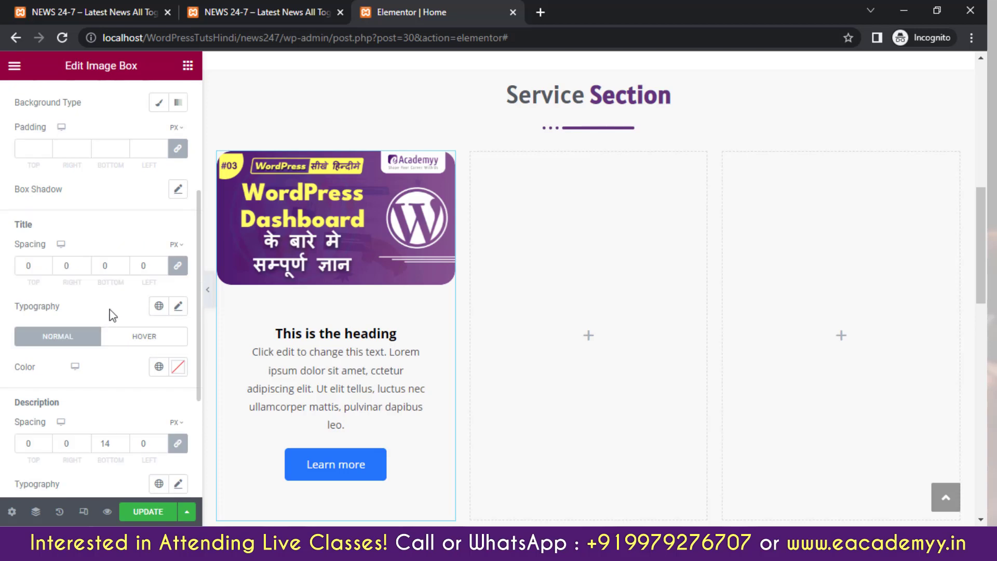
click(177, 307)
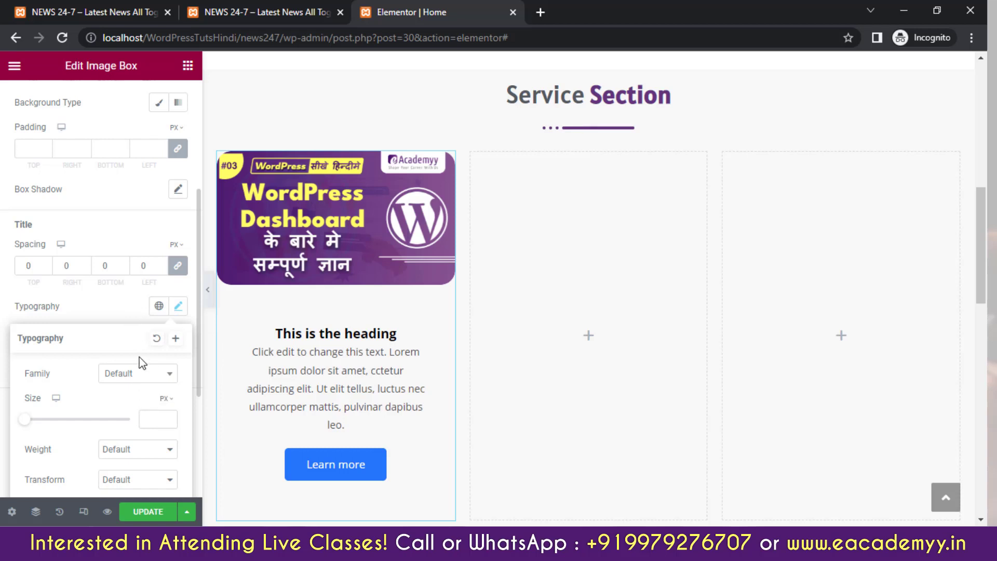
click(154, 383)
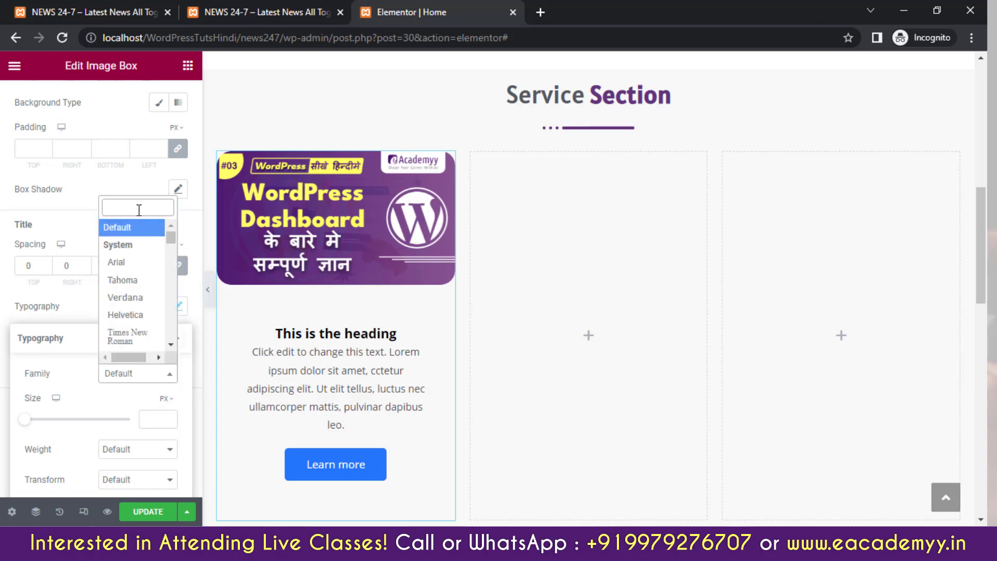
text(lata)
key(BackSpace)
key(BackSpace)
key(BackSpace)
key(BackSpace)
text(ala)
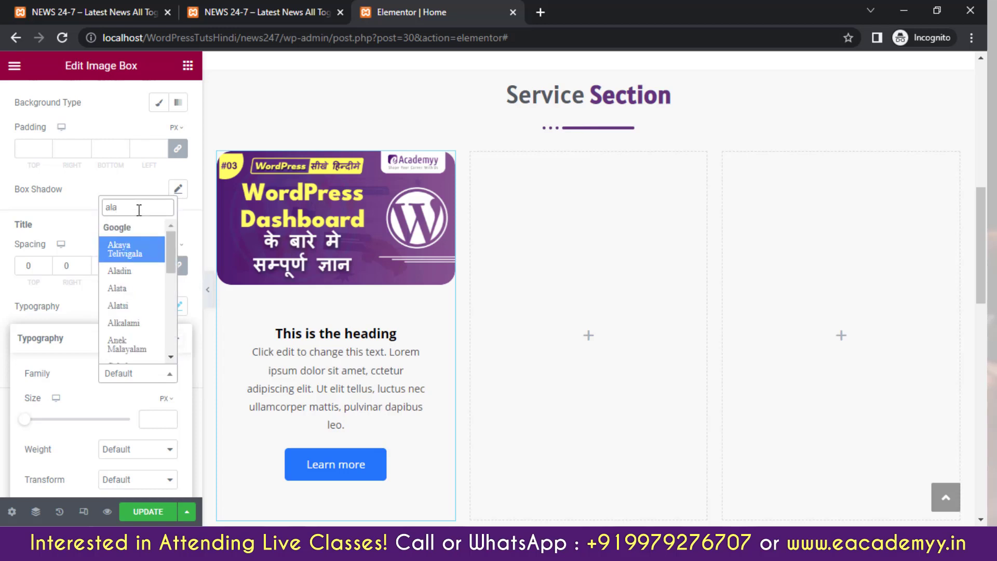
click(117, 306)
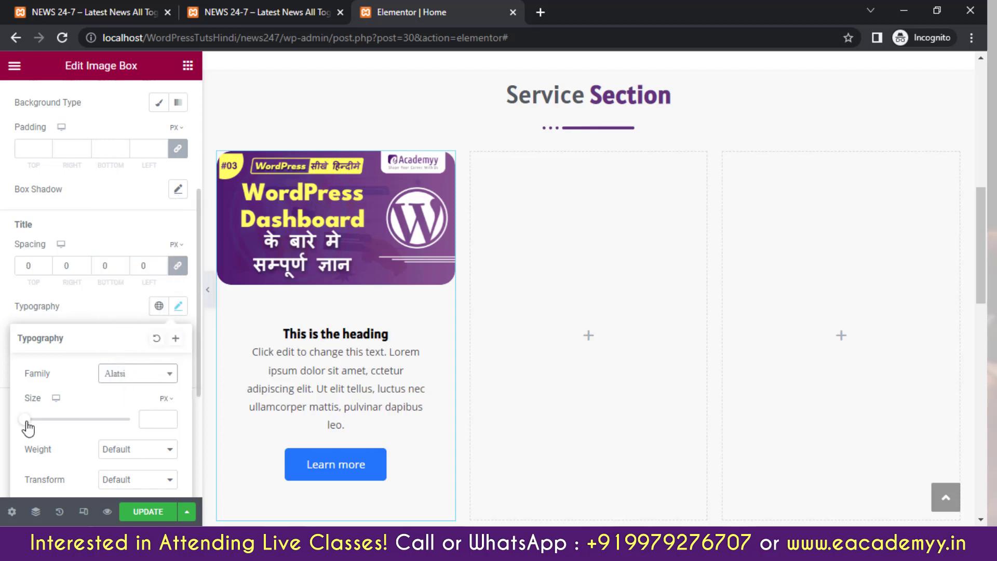
Set the Image Box title's font size to 27 px
drag(27, 424, 41, 422)
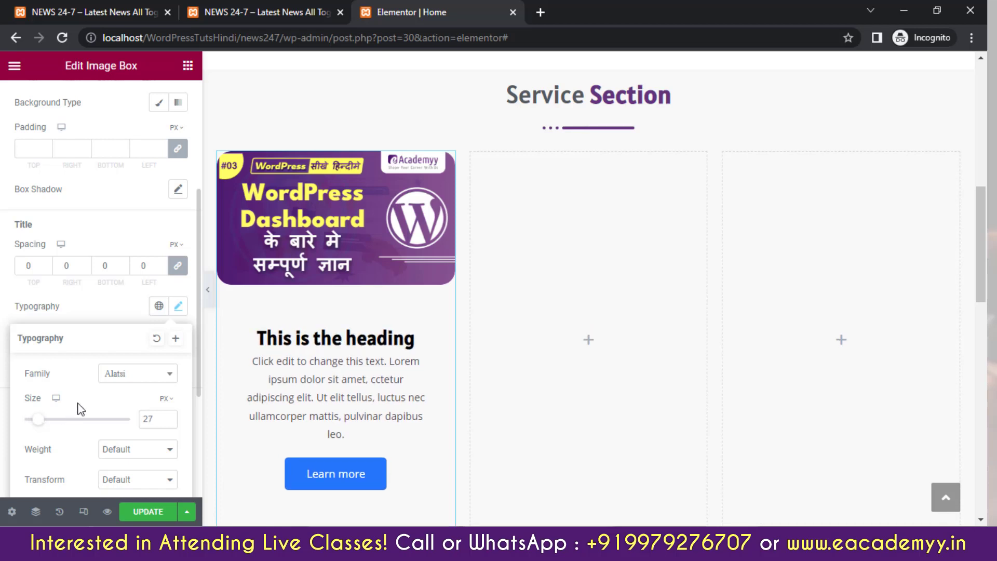
scroll(126, 390, down, 4)
scroll(127, 389, up, 4)
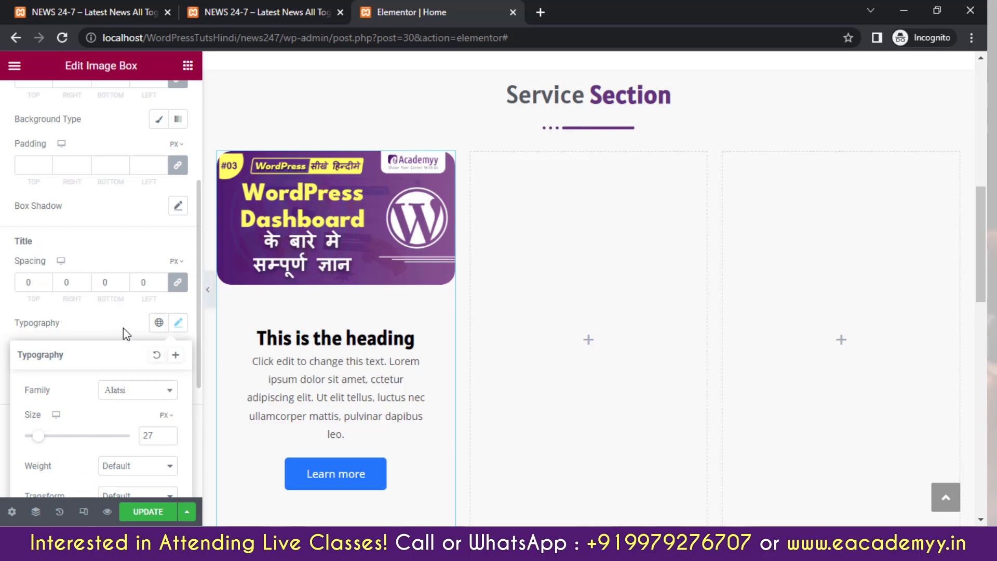
Save the title's typography as a new global font named Service Section Heading
click(174, 356)
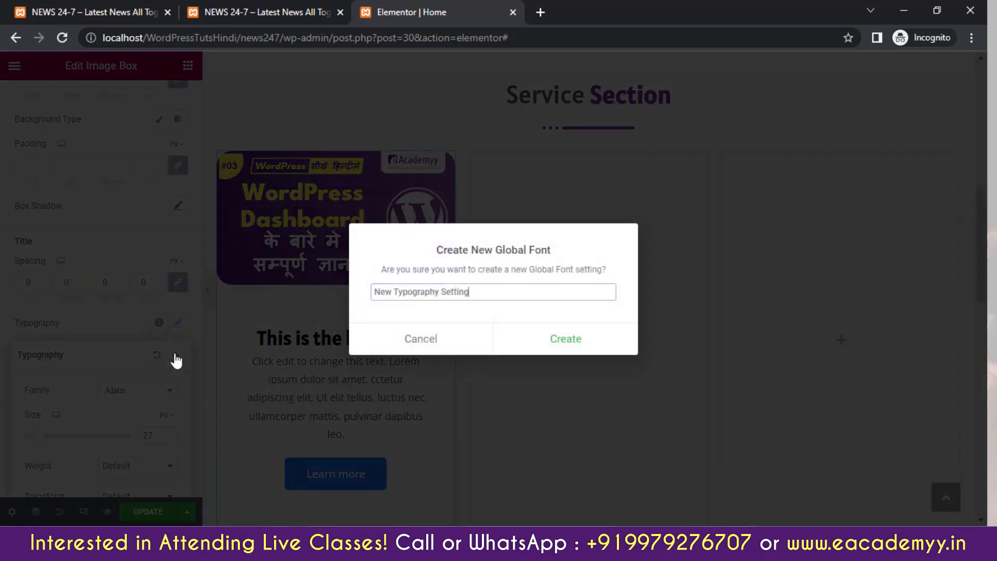
key(ctrl+a)
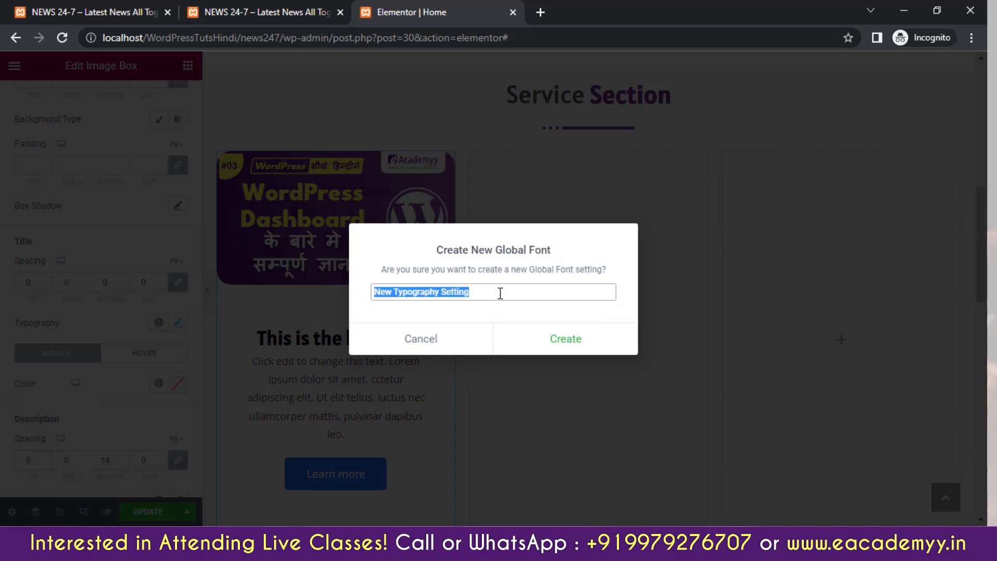
text(Service S)
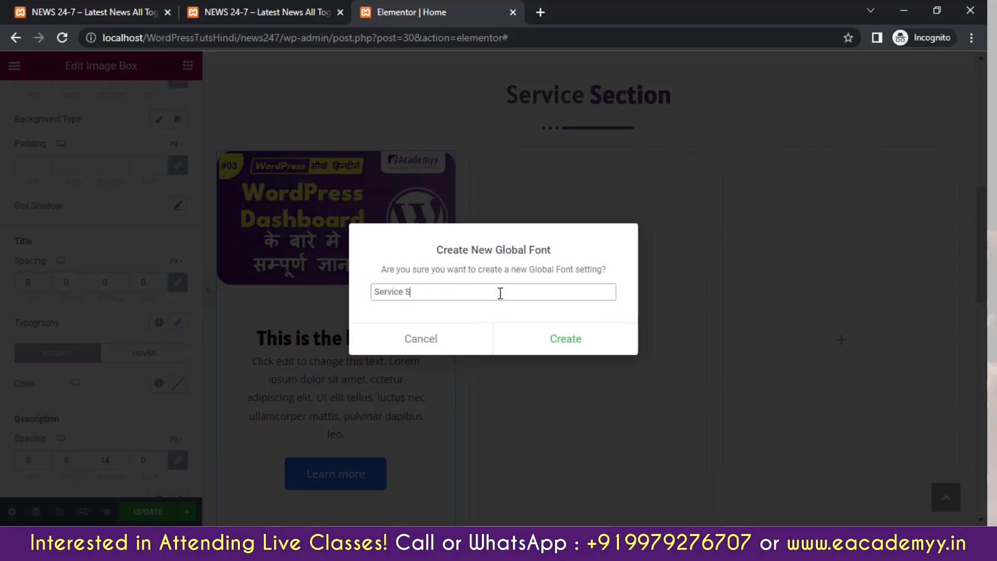
text(ection Heading)
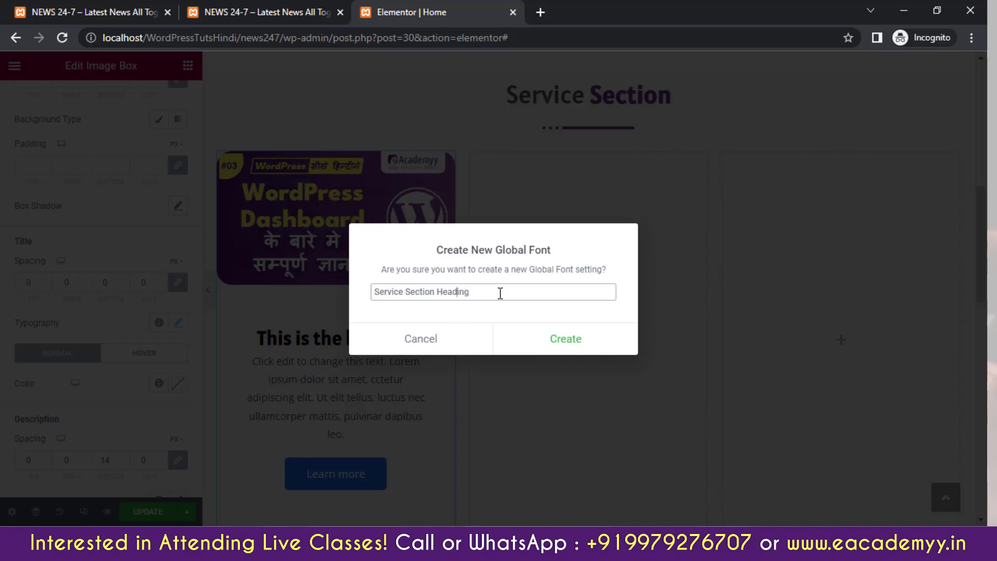
key(ctrl+shift+Left)
key(BackSpace)
click(557, 340)
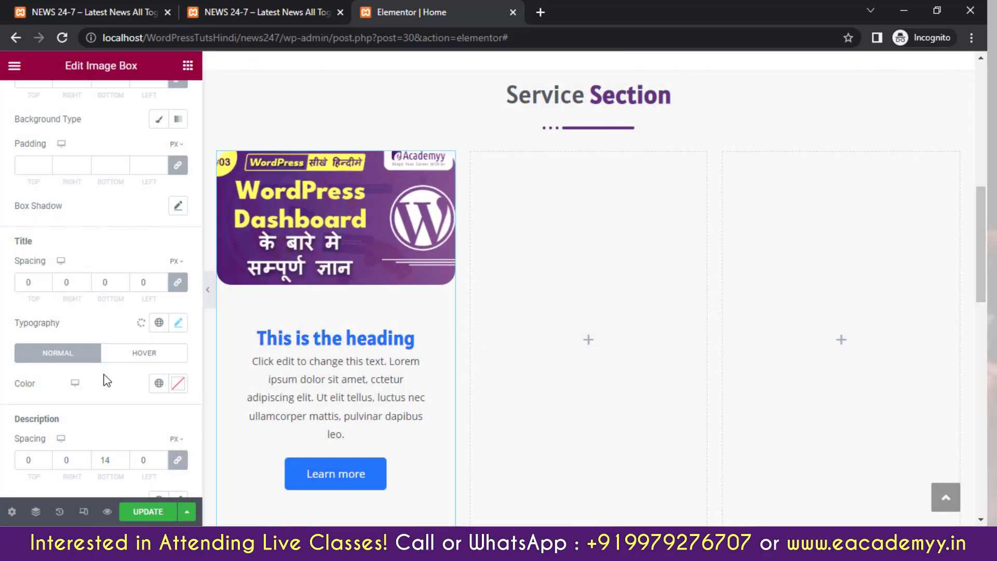
Apply the purple Primary global color to the Image Box title
scroll(80, 338, down, 3)
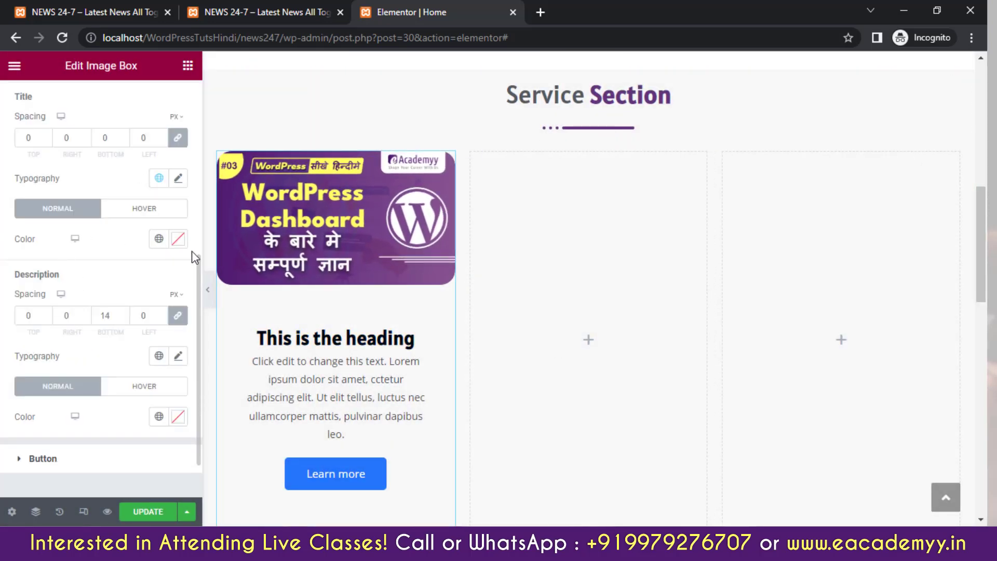
click(159, 240)
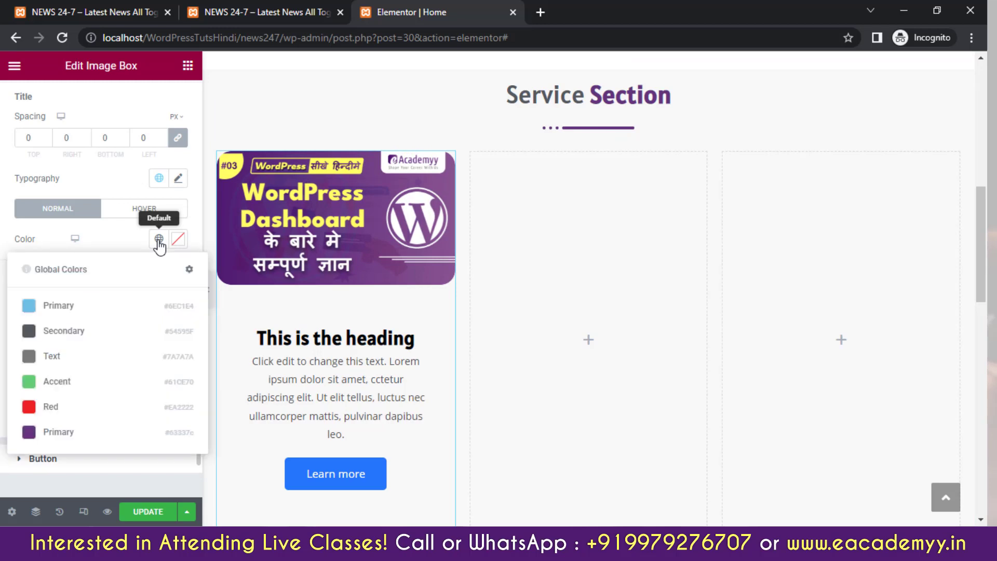
click(78, 433)
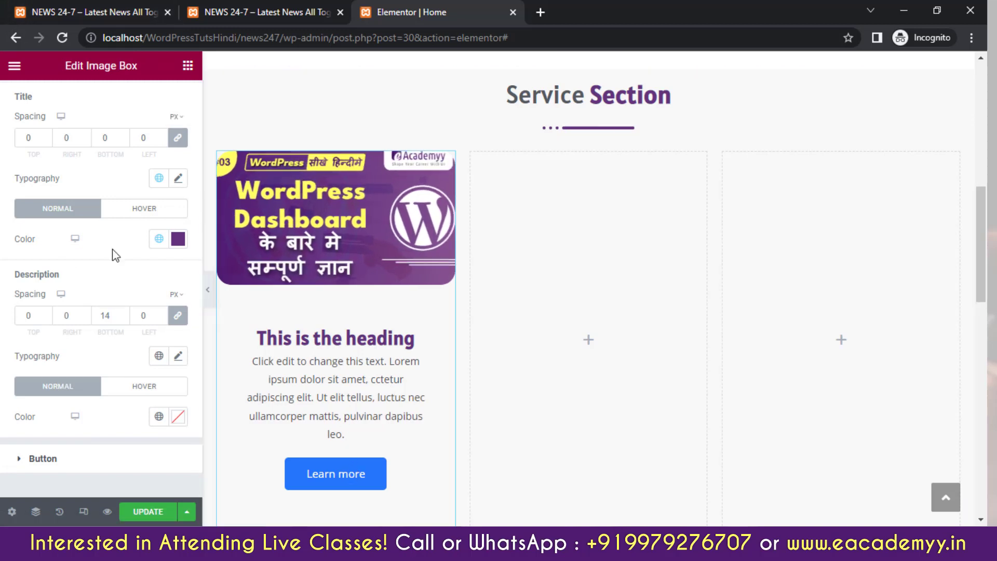
Review the Image Box's Button style options and its placement in the section, and reopen the widget for editing
scroll(111, 254, down, 2)
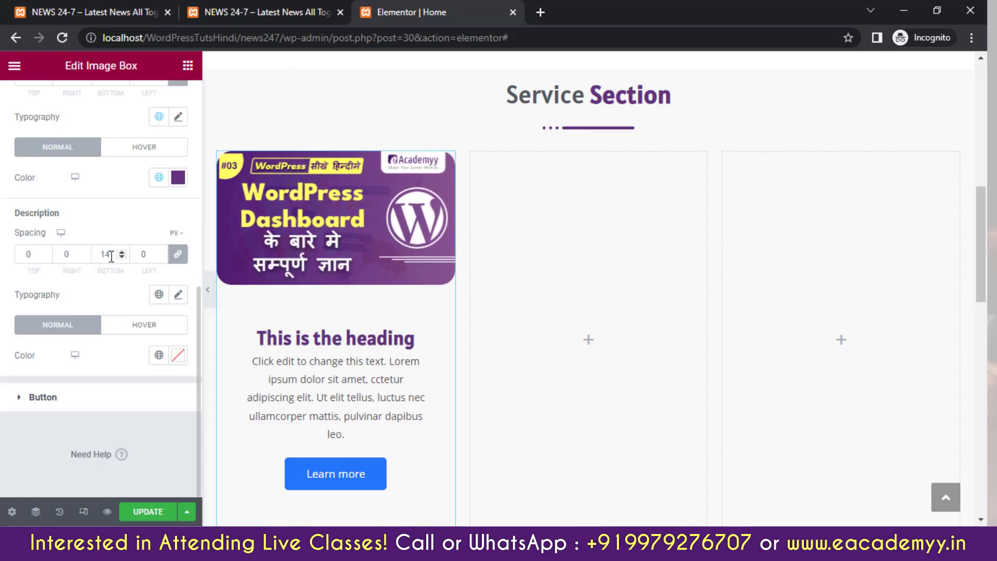
click(86, 403)
scroll(84, 319, down, 4)
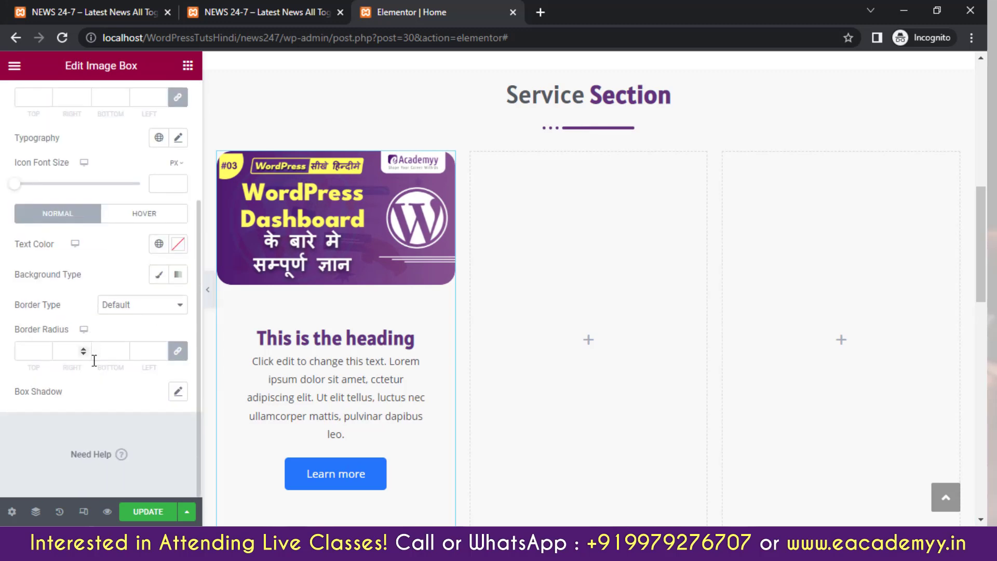
scroll(383, 424, down, 5)
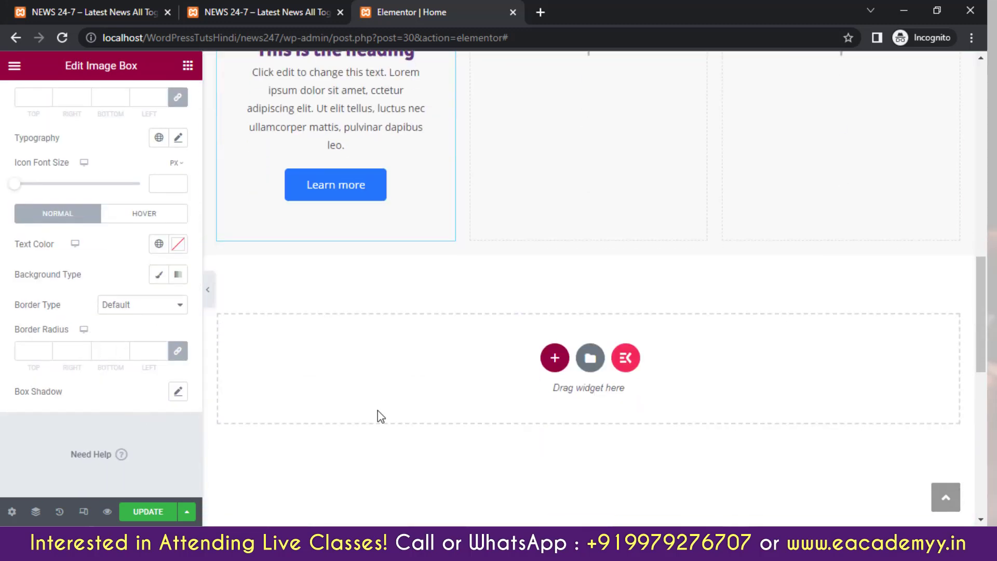
scroll(378, 409, up, 6)
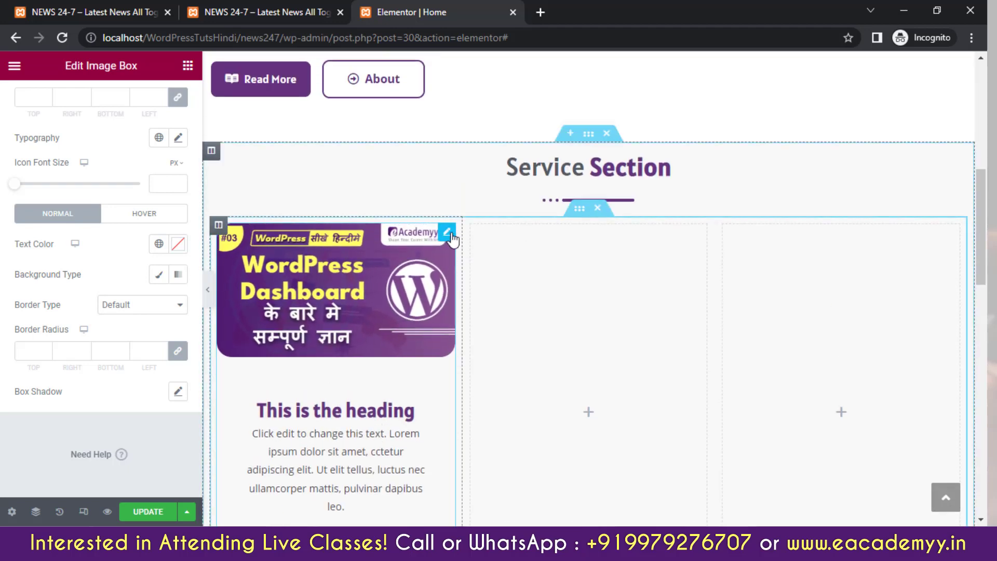
click(447, 232)
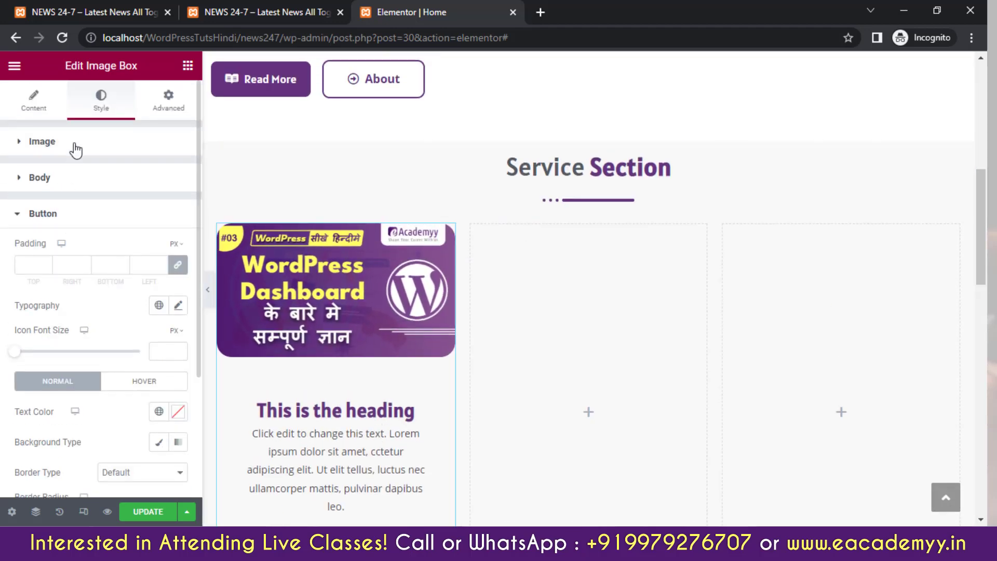
click(166, 101)
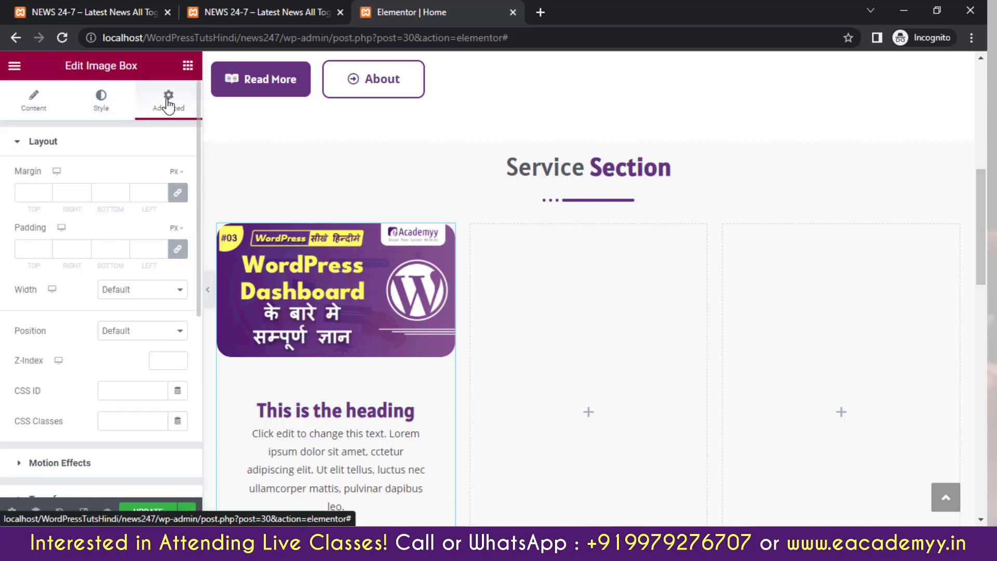
triple_click(45, 190)
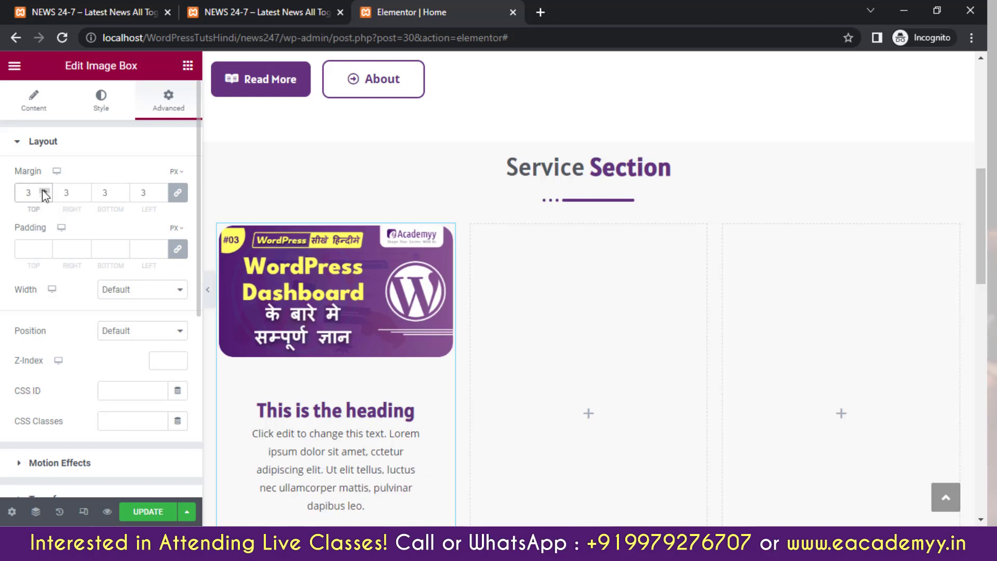
double_click(44, 190)
click(45, 191)
triple_click(45, 195)
double_click(44, 197)
click(44, 197)
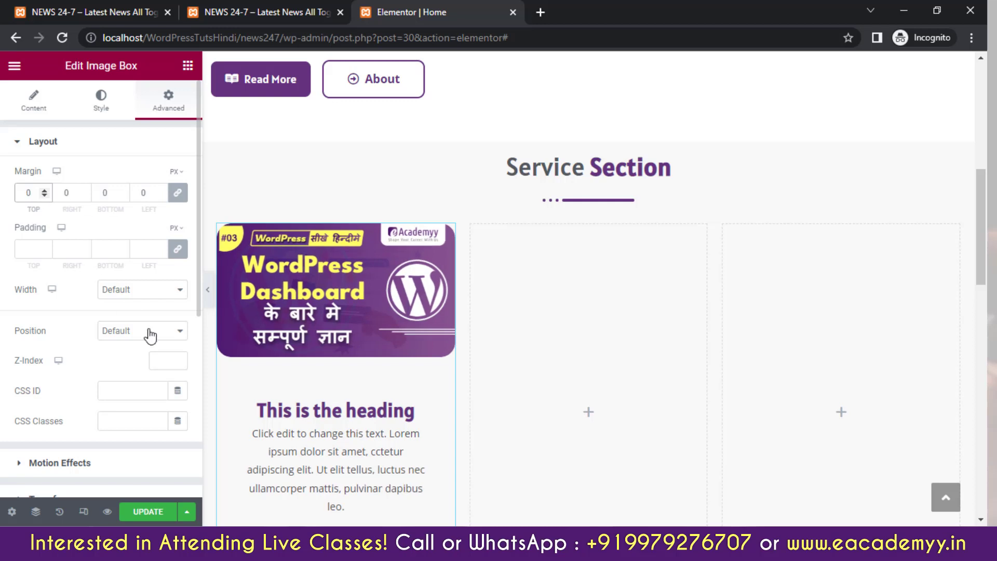
Give the whole Image Box widget a classic background with the near-white color #FDFDFD
scroll(149, 329, down, 3)
scroll(149, 334, down, 2)
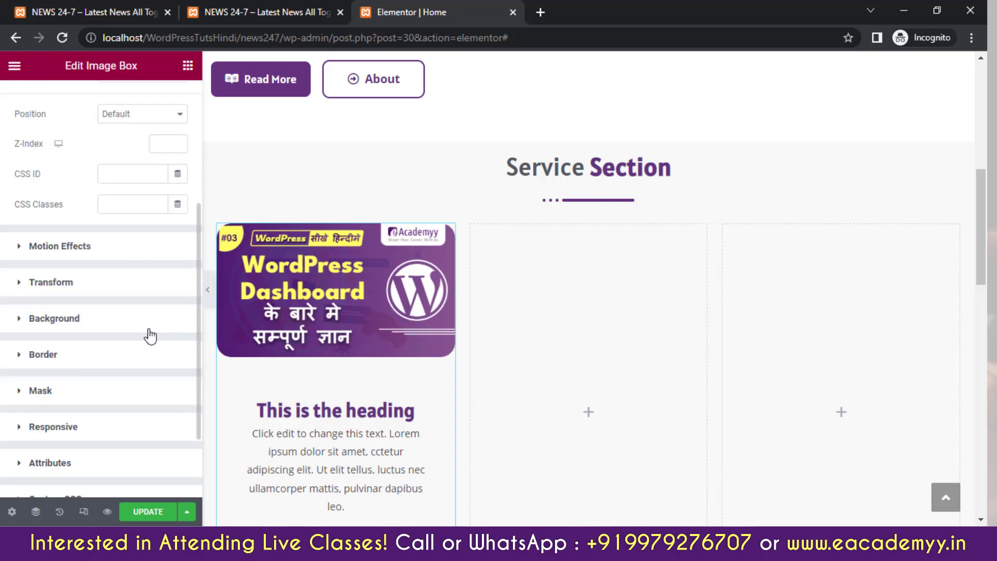
click(118, 360)
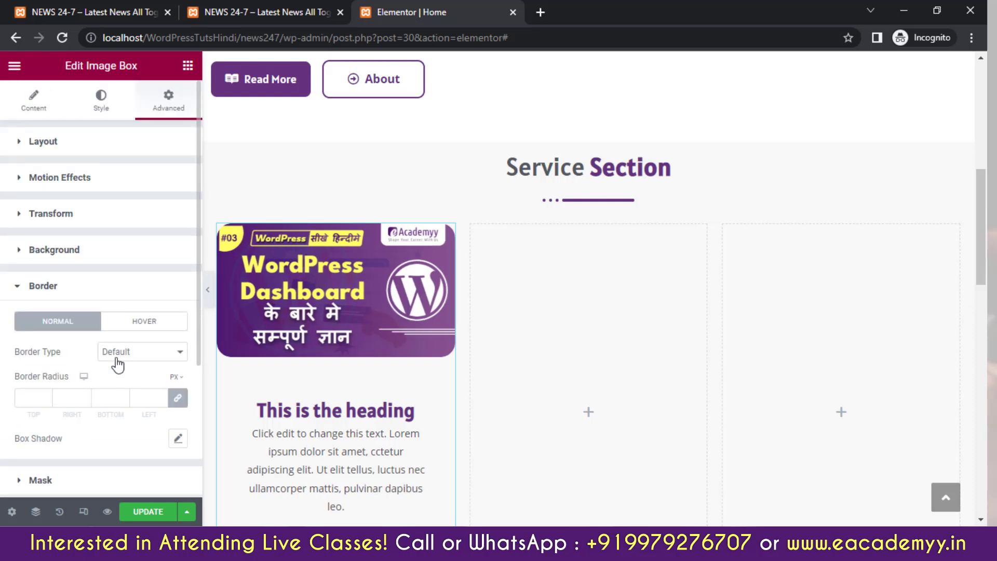
scroll(33, 356, down, 3)
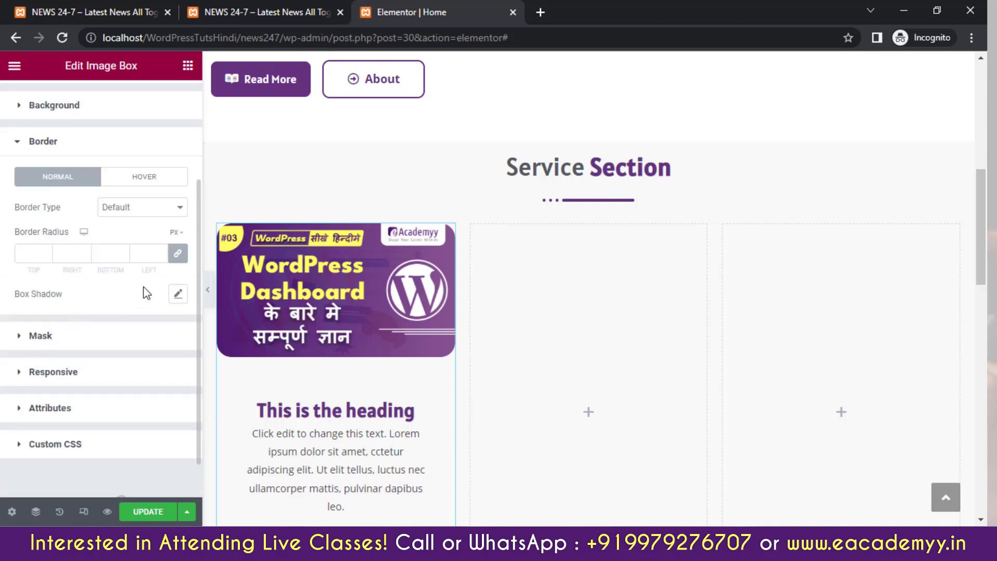
scroll(177, 307, up, 2)
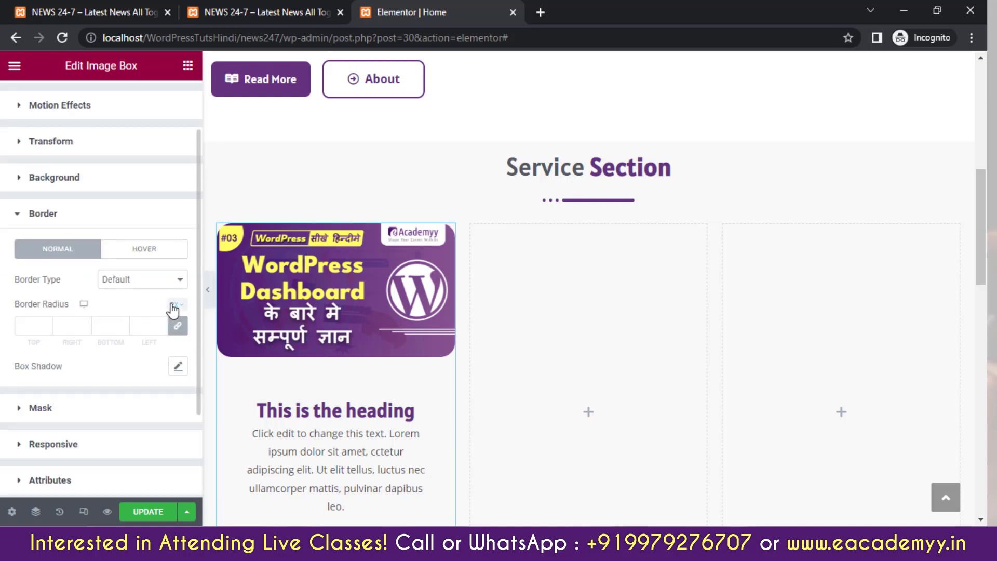
click(120, 188)
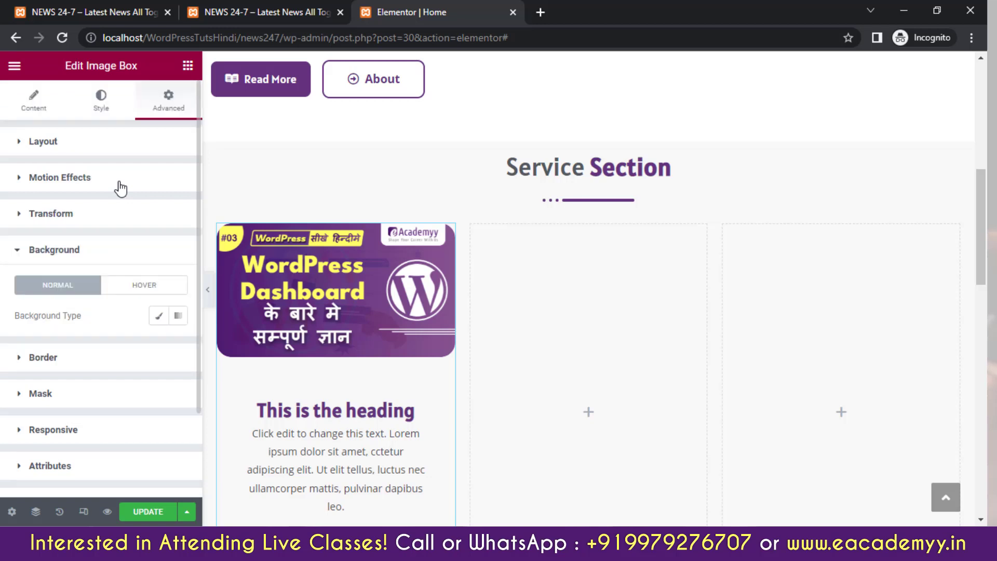
click(155, 319)
click(159, 345)
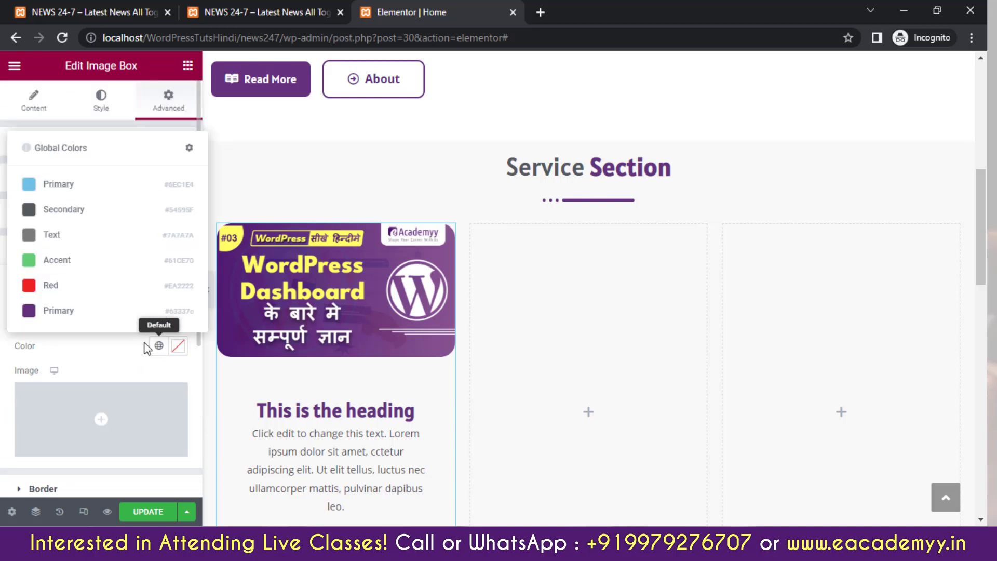
click(177, 347)
drag(102, 220, 99, 145)
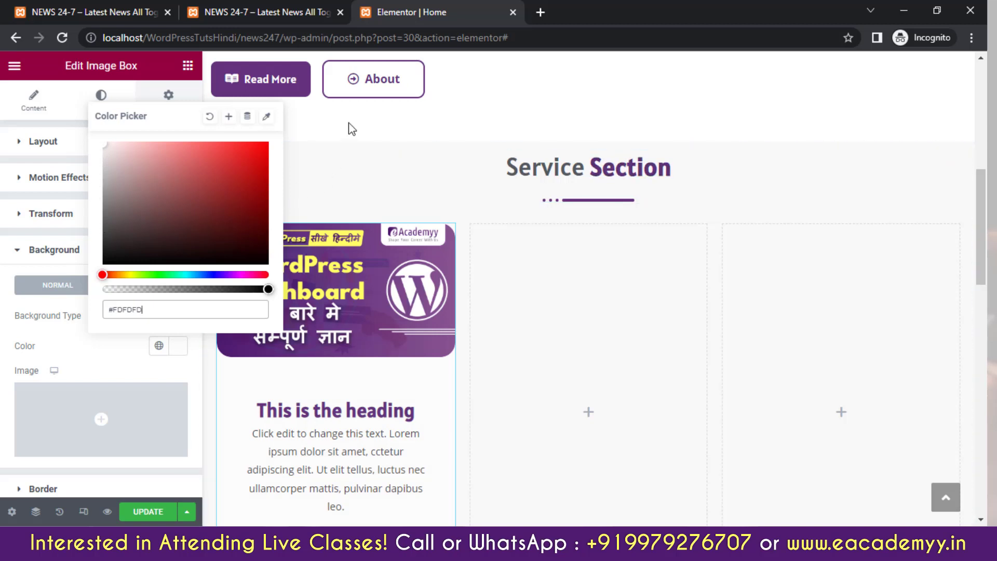
click(40, 254)
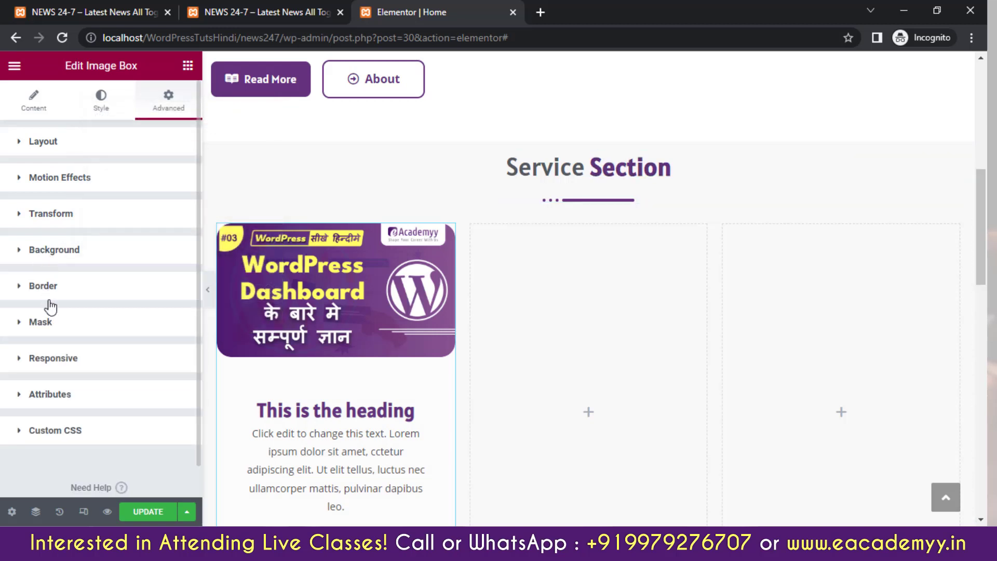
Add a box shadow to the Image Box with a horizontal offset of 3 and a vertical offset of 2
click(43, 286)
scroll(80, 328, down, 3)
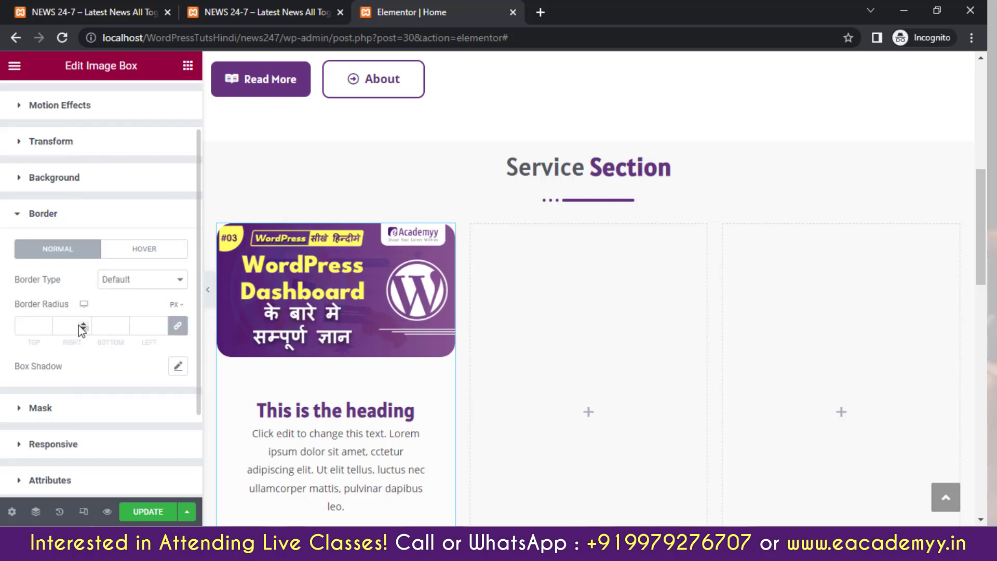
click(178, 294)
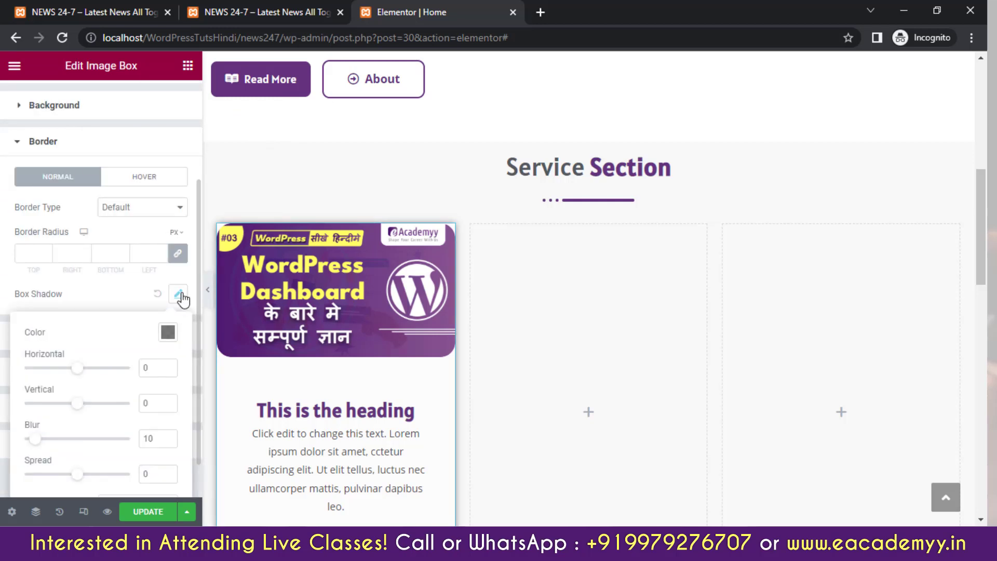
scroll(183, 300, down, 1)
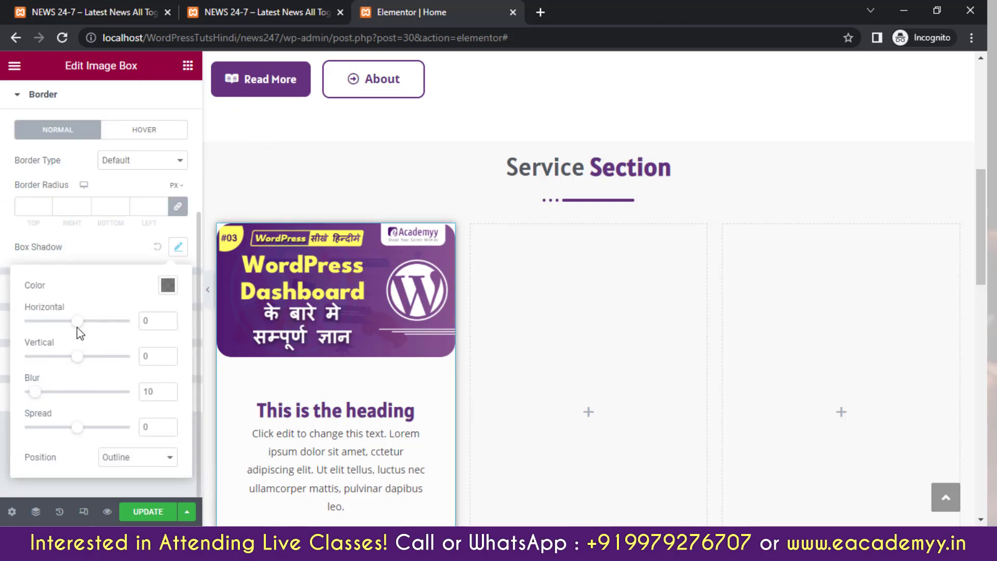
drag(79, 329, 81, 330)
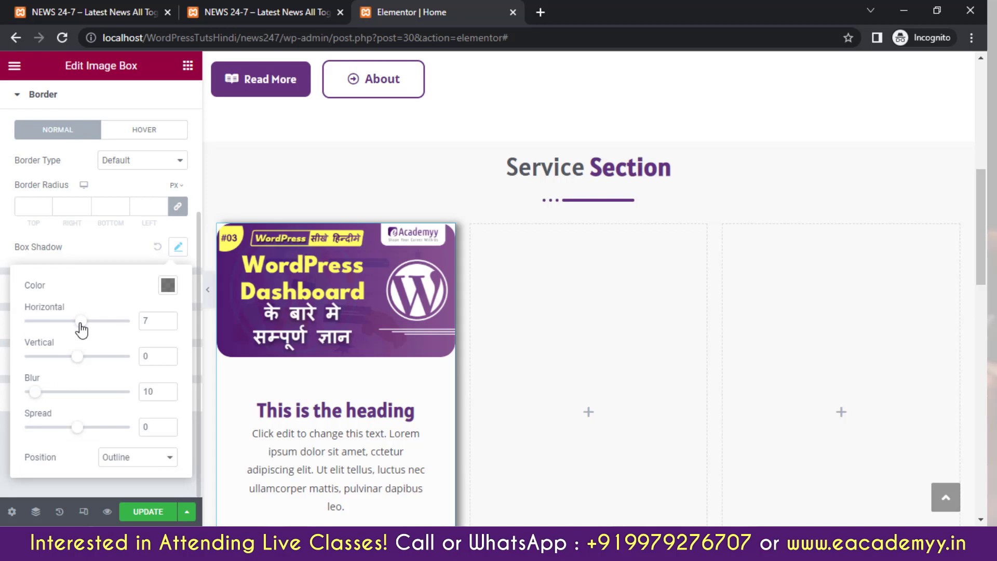
double_click(169, 324)
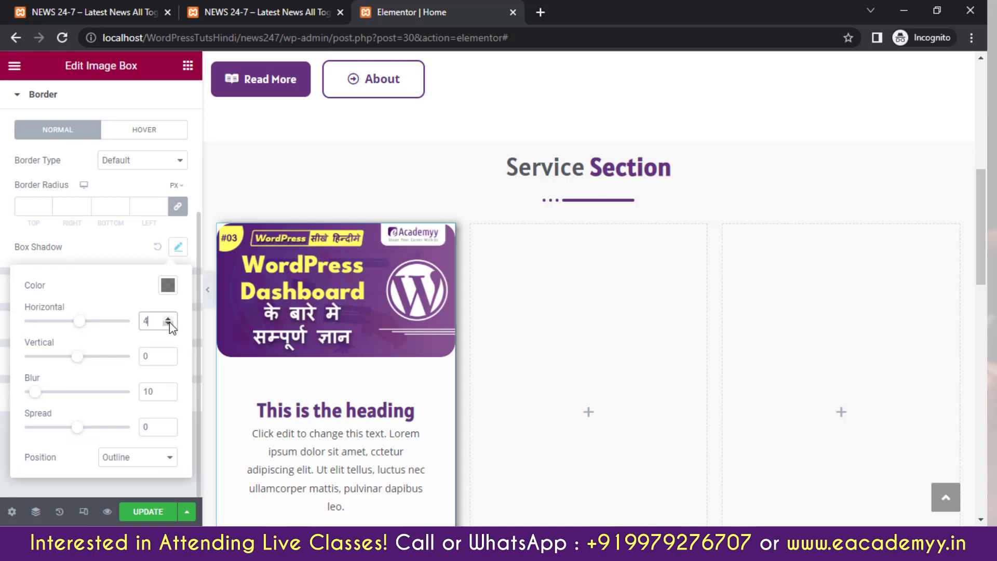
click(169, 323)
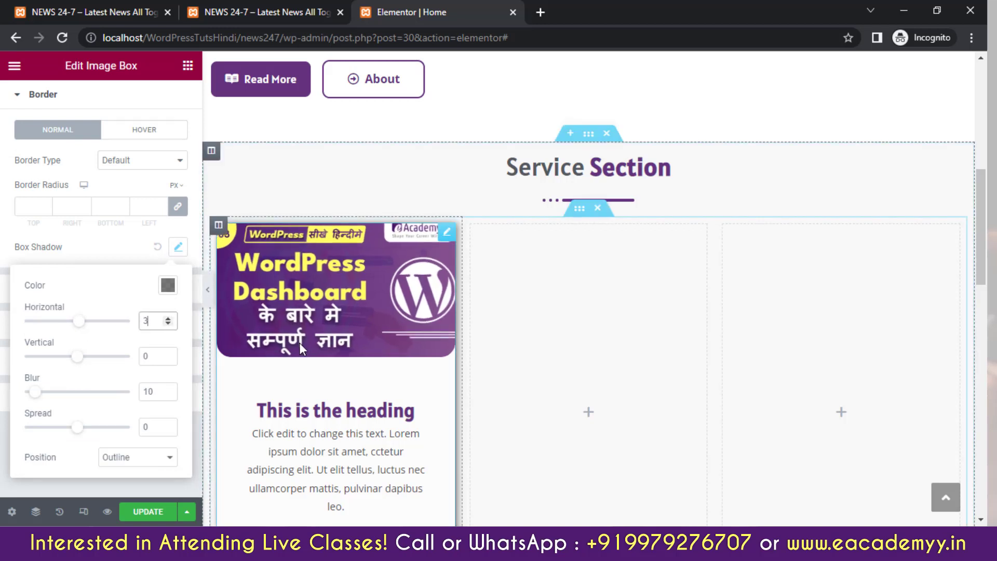
scroll(299, 342, down, 1)
scroll(335, 377, down, 2)
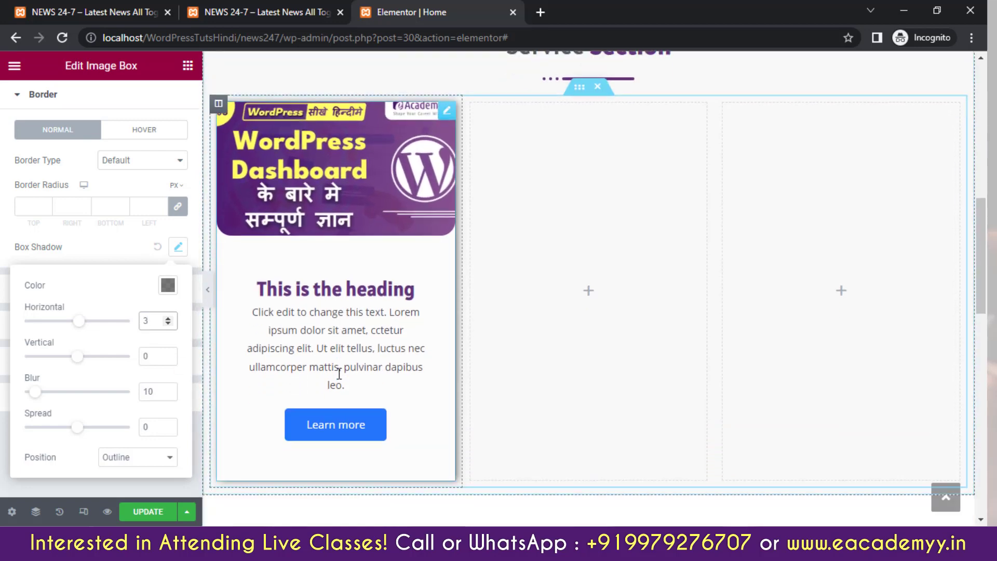
scroll(338, 374, up, 1)
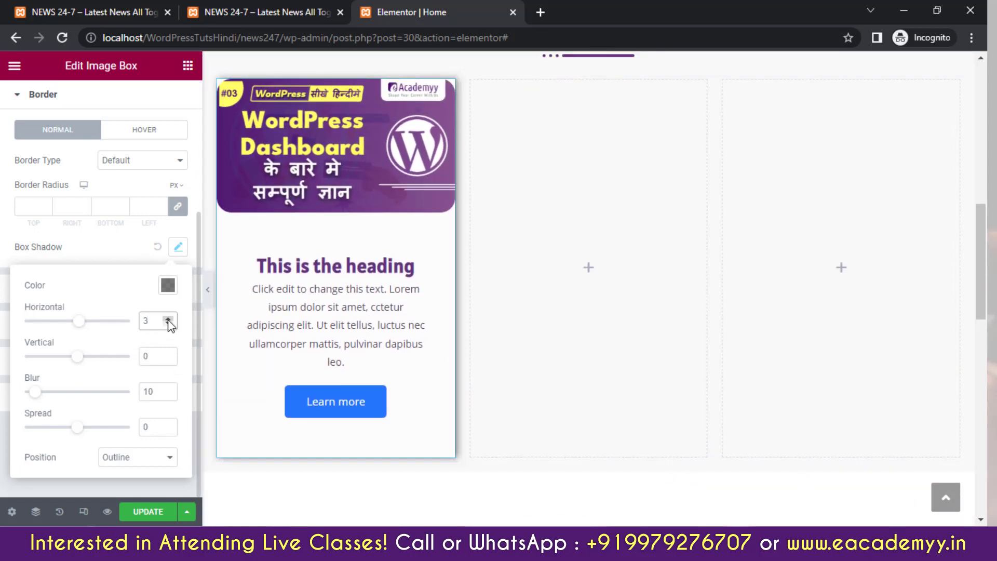
double_click(167, 353)
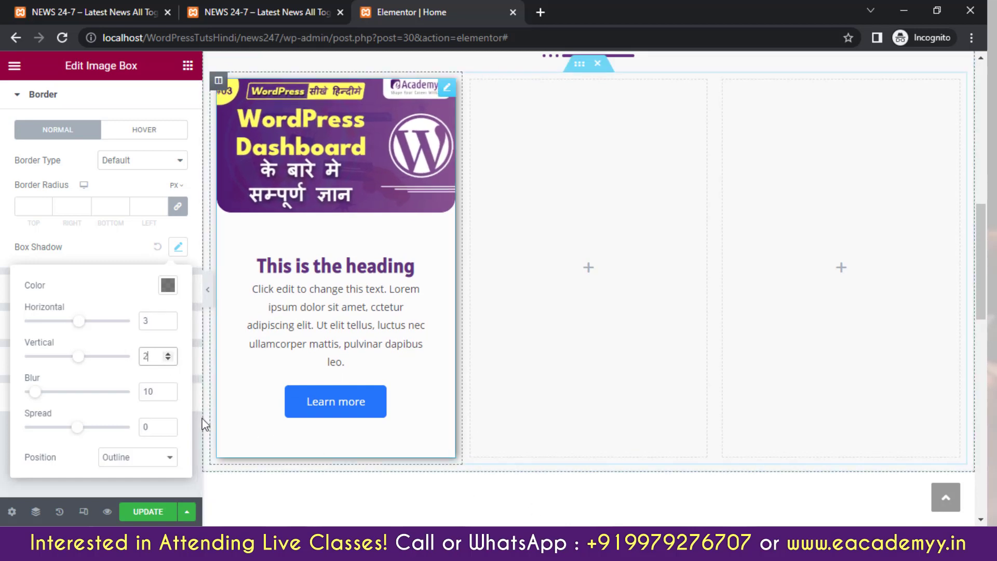
click(73, 240)
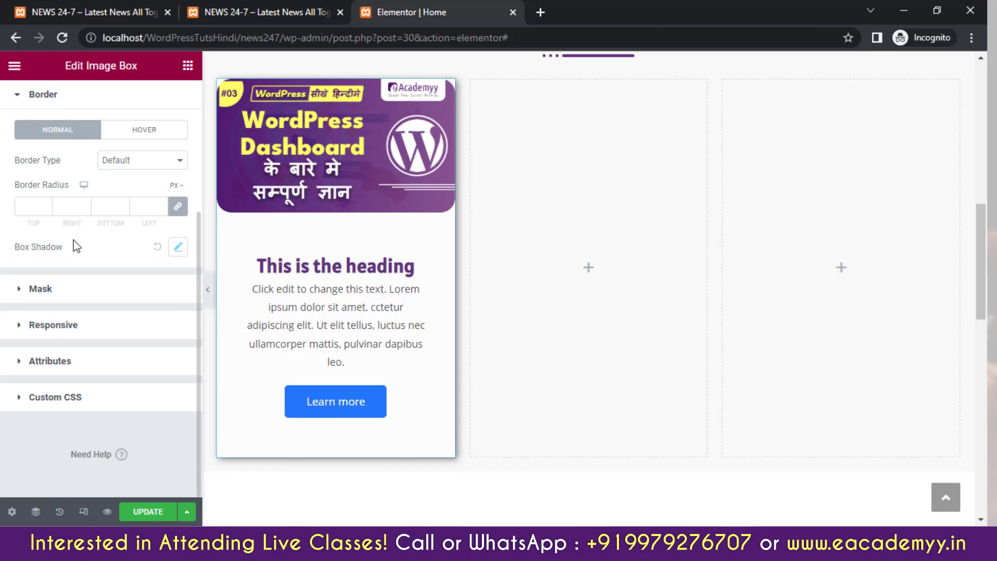
Round the Image Box widget's outer border with a radius of 20 px on all corners
click(48, 205)
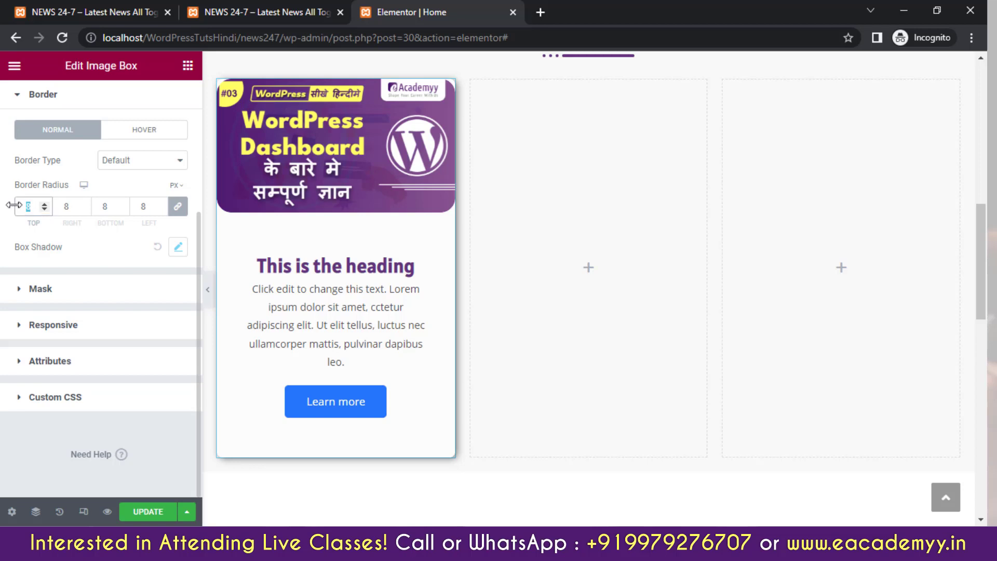
text(20)
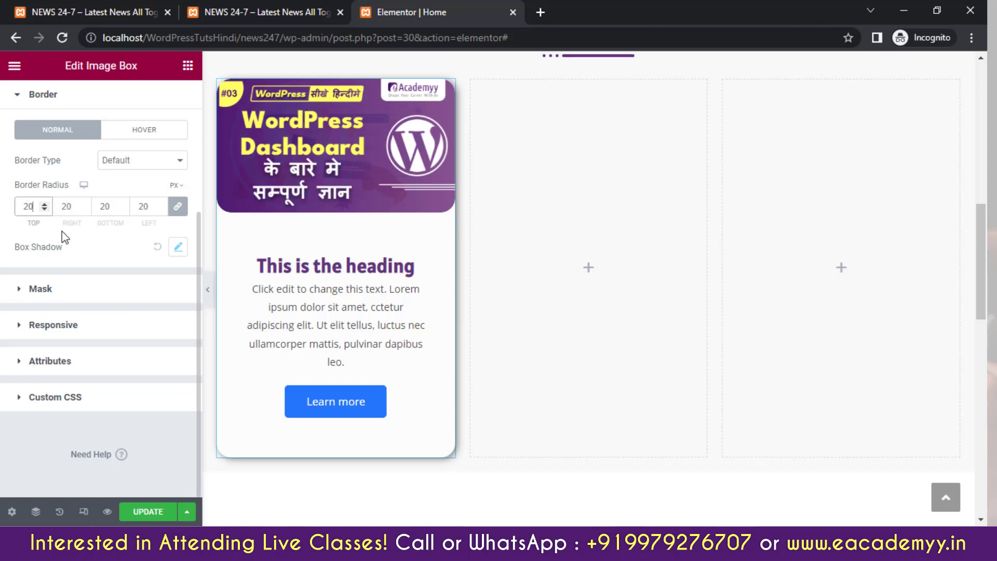
scroll(141, 148, up, 4)
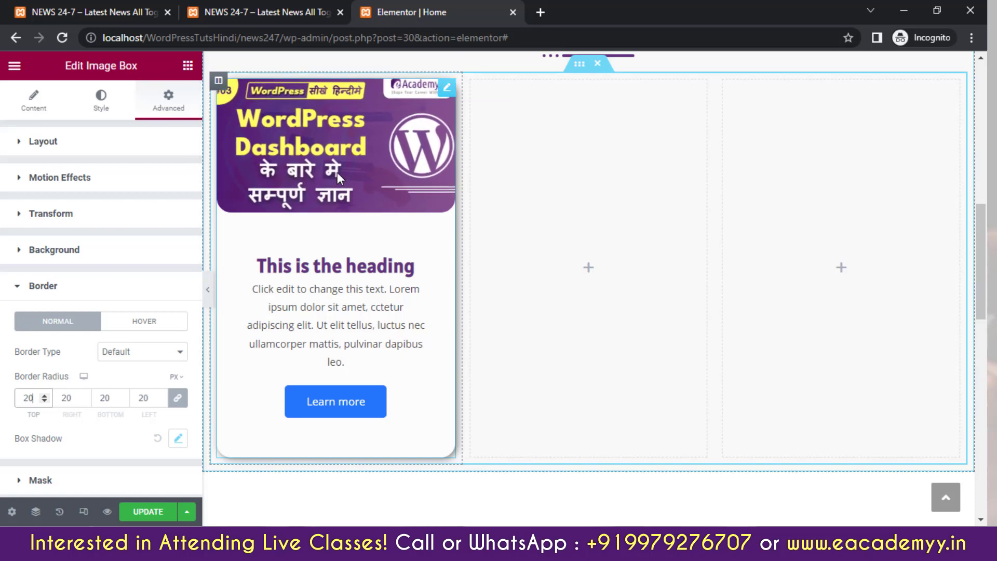
Unlink the image's border radius values, set them to 20, 20, 0 and 0 px, and update the page
click(94, 101)
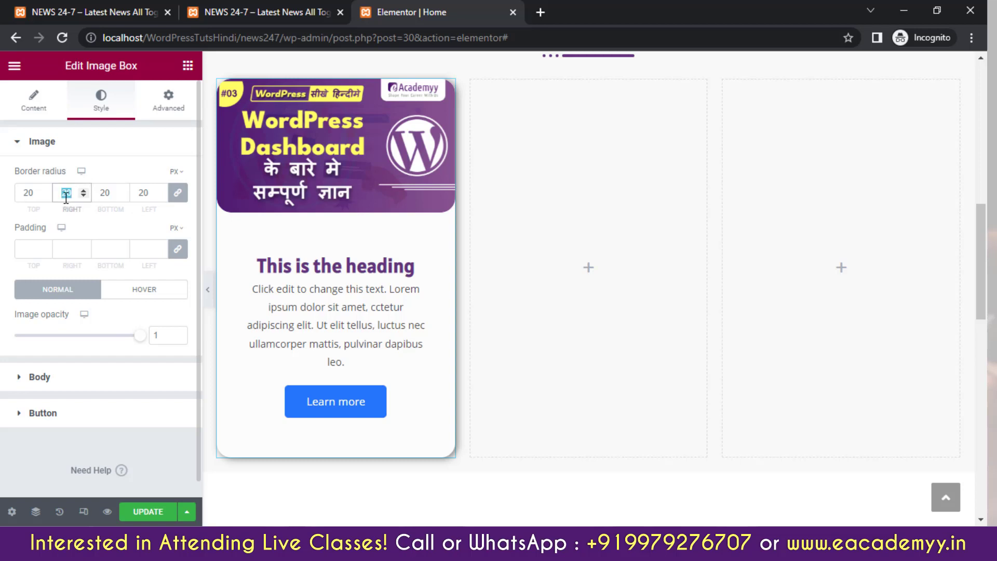
click(179, 194)
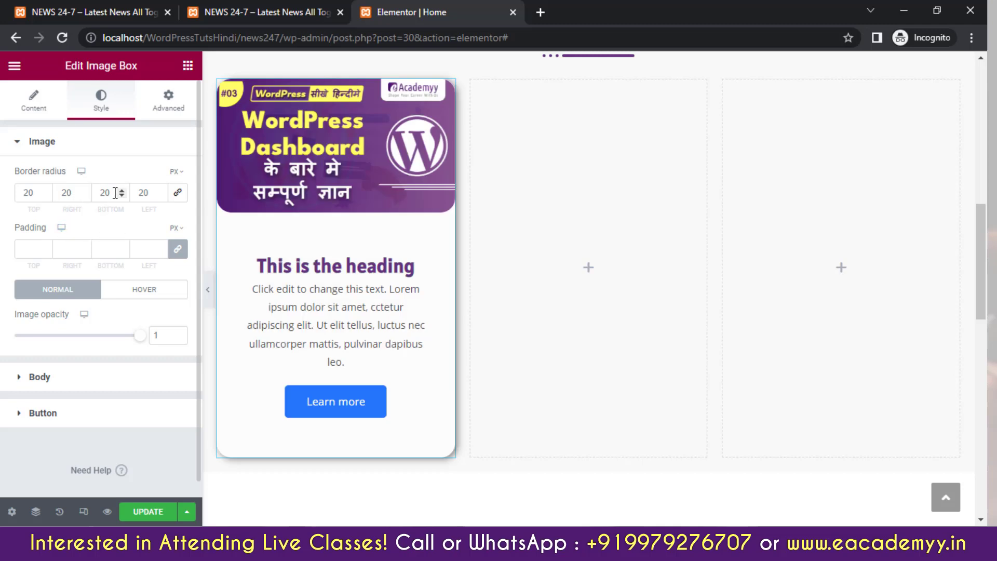
double_click(84, 194)
double_click(84, 194)
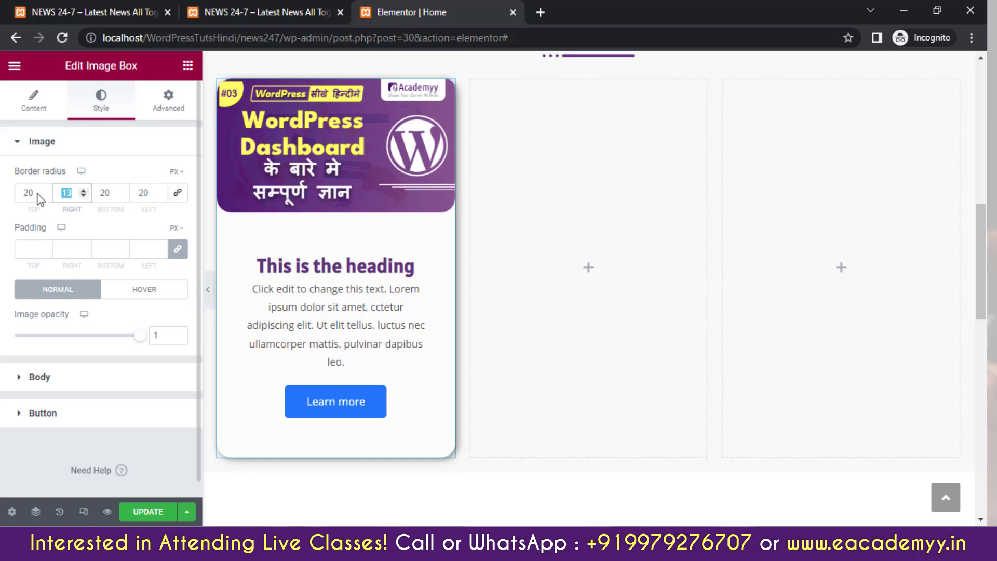
text(20)
key(Tab)
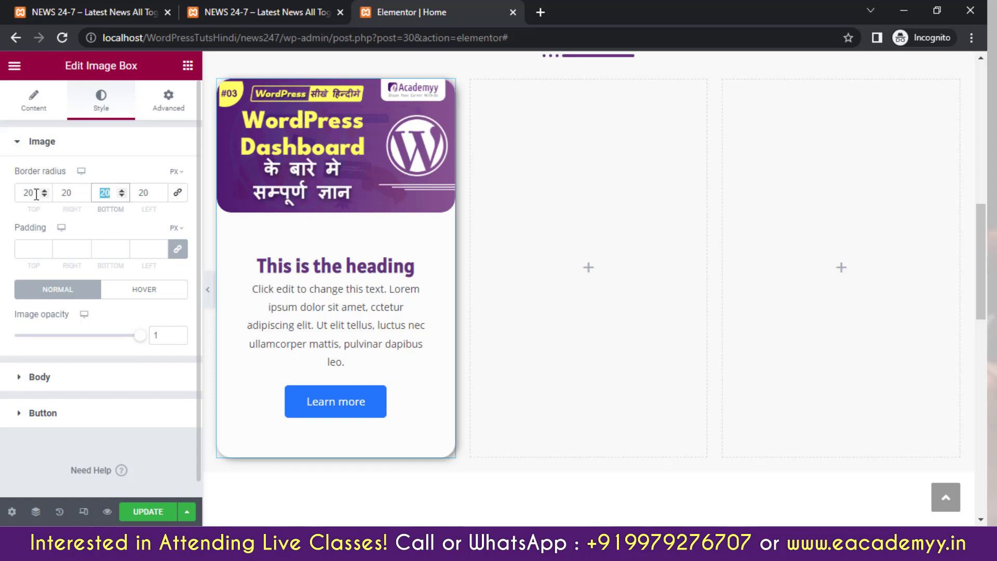
text(0)
key(Tab)
text(0)
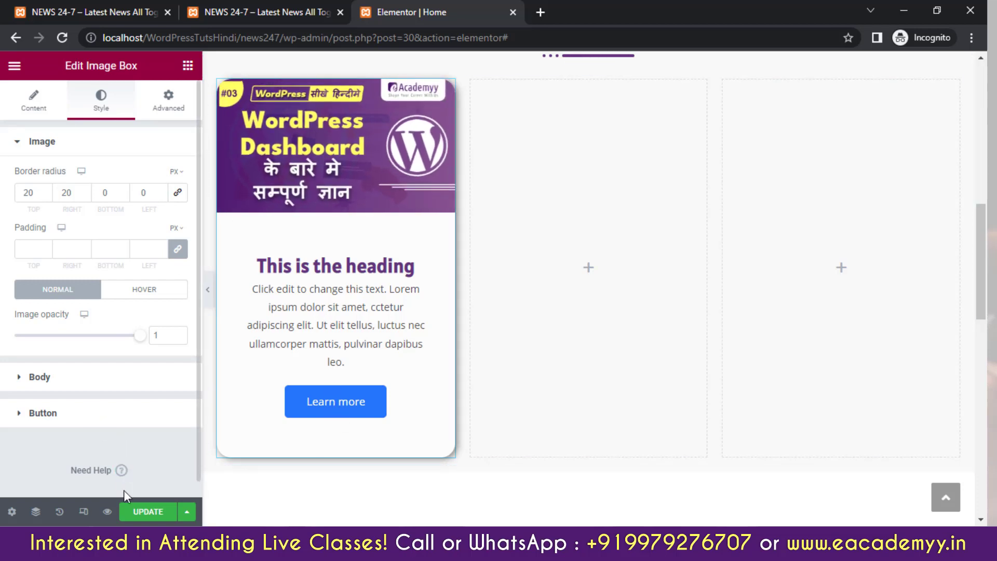
click(148, 511)
Copy the styled Image Box and paste it into the Service Section's empty middle column
scroll(303, 273, up, 3)
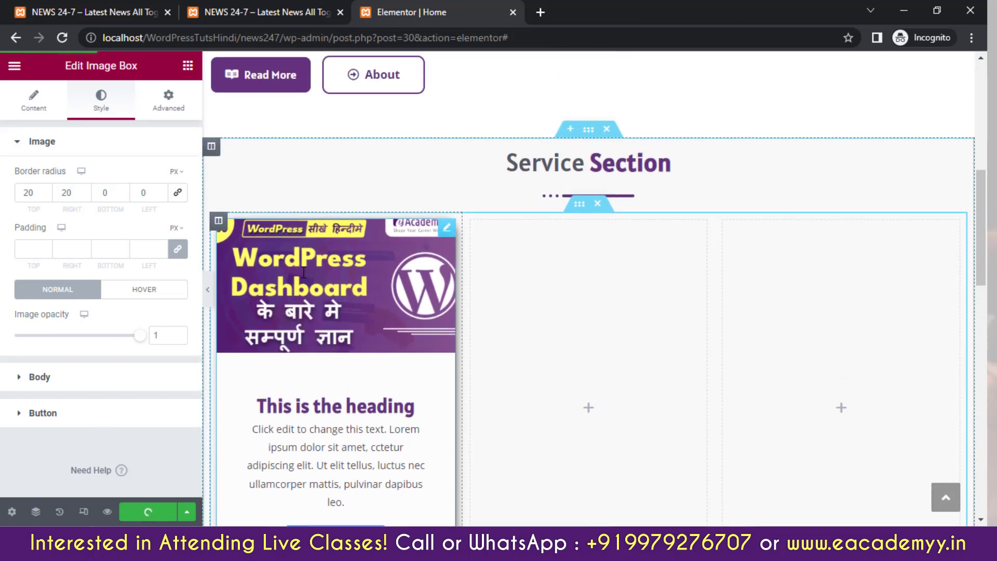
scroll(495, 355, down, 1)
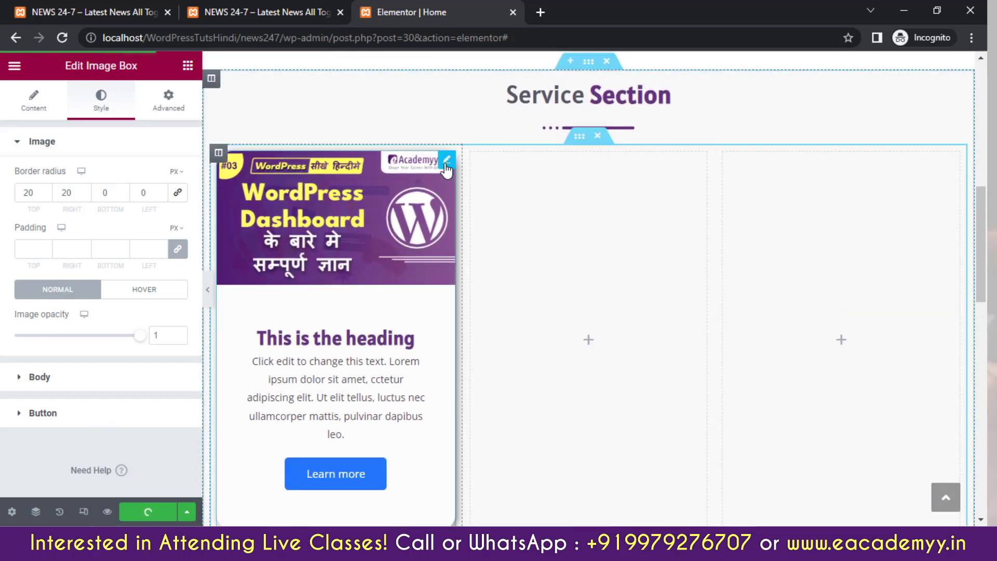
right_click(447, 166)
click(508, 224)
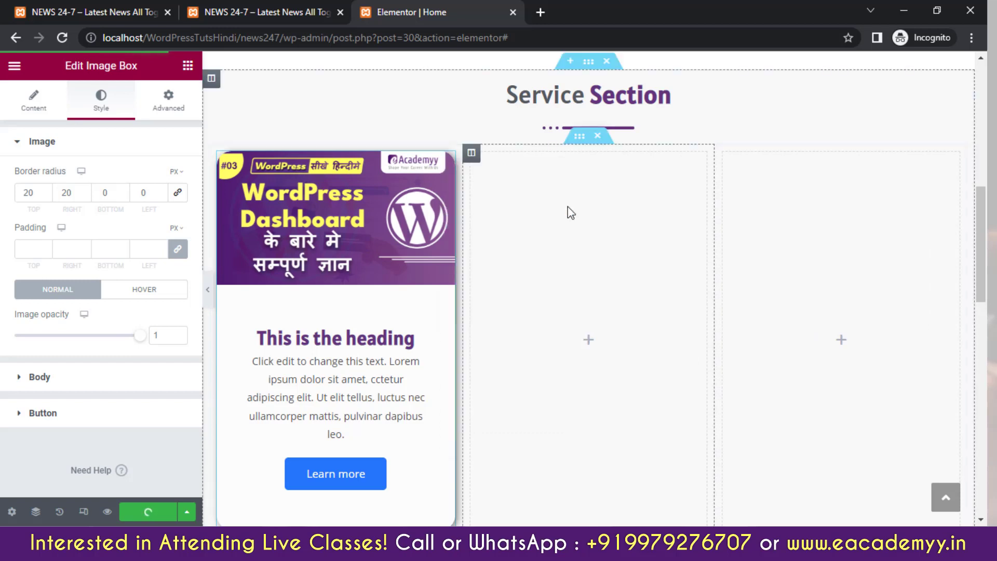
right_click(572, 210)
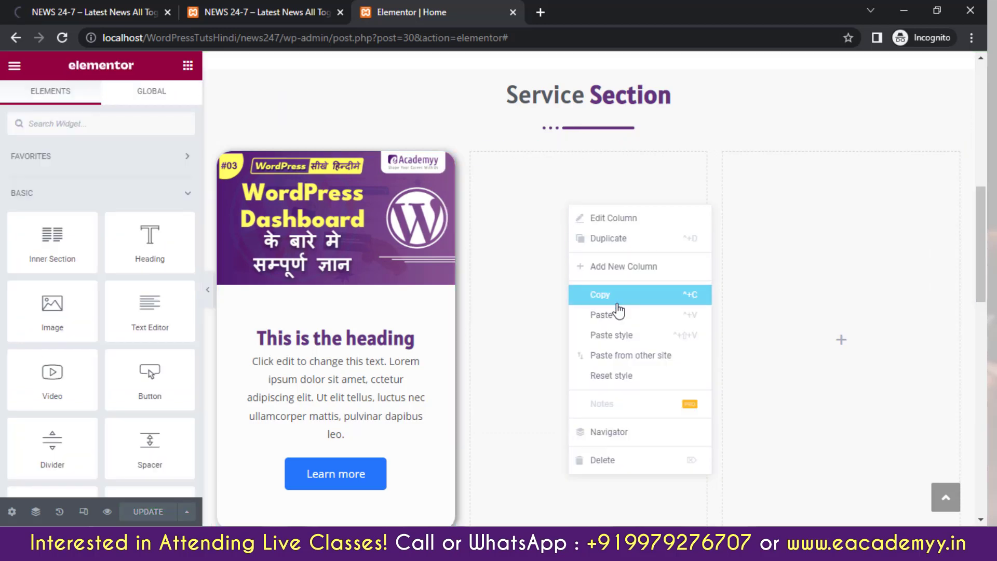
click(601, 314)
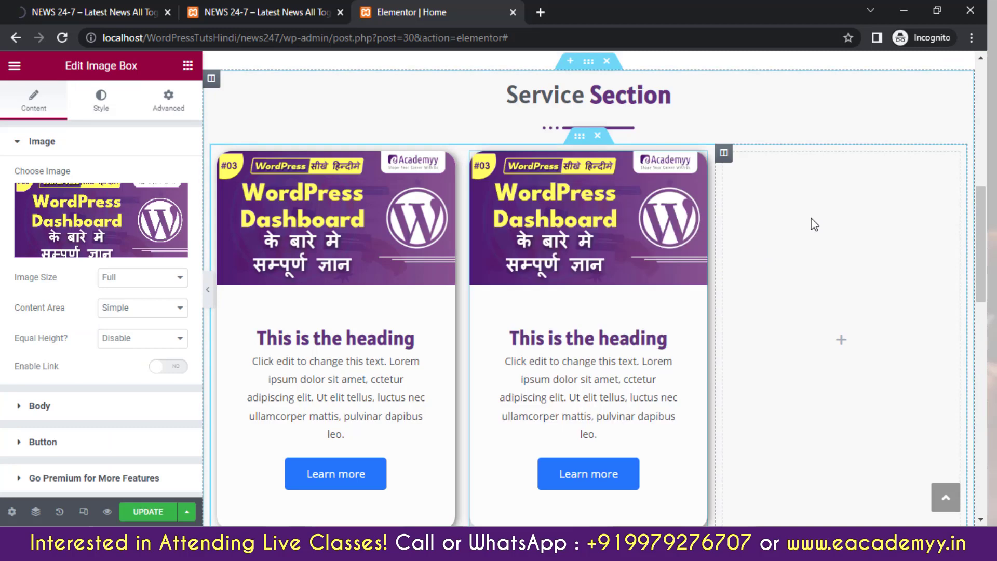
Paste the copied Image Box into the Service Section's empty third column and update the page
right_click(811, 218)
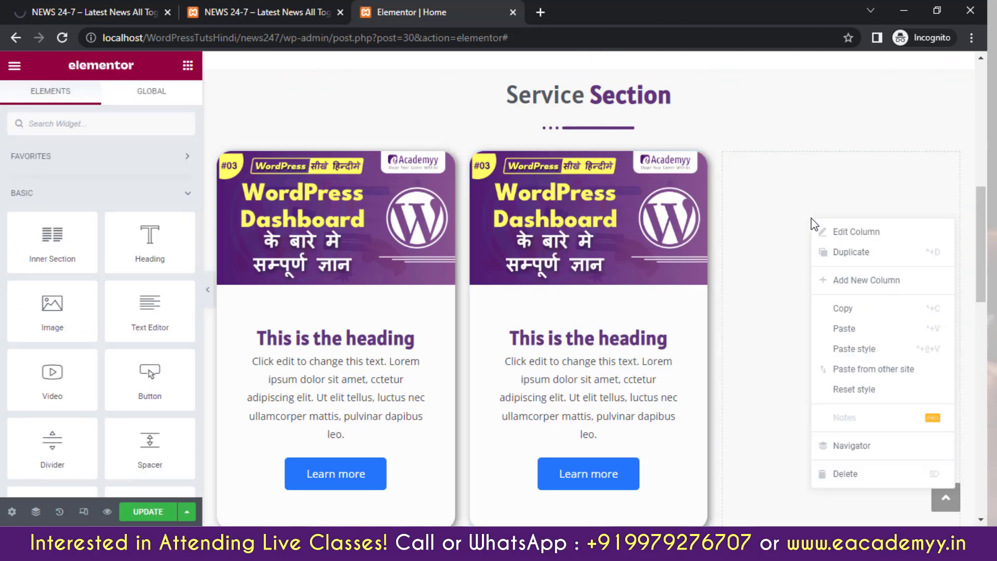
click(871, 330)
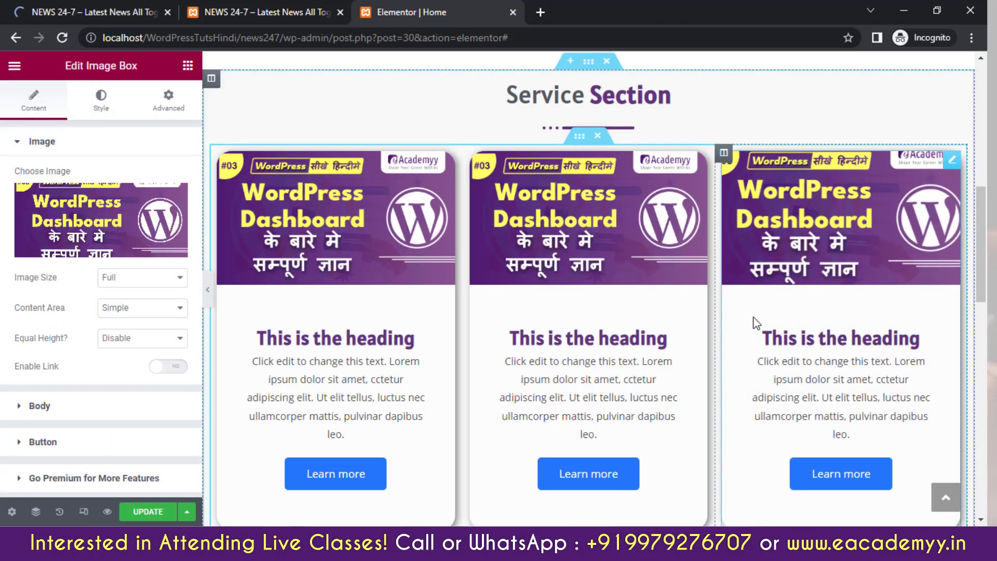
scroll(754, 326, down, 1)
scroll(755, 322, down, 1)
scroll(757, 323, up, 2)
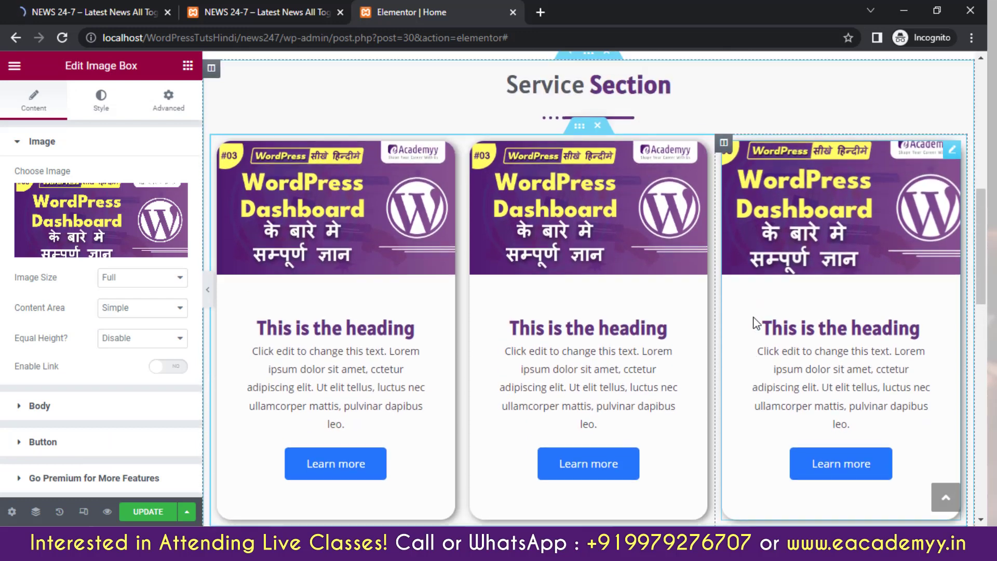
click(136, 513)
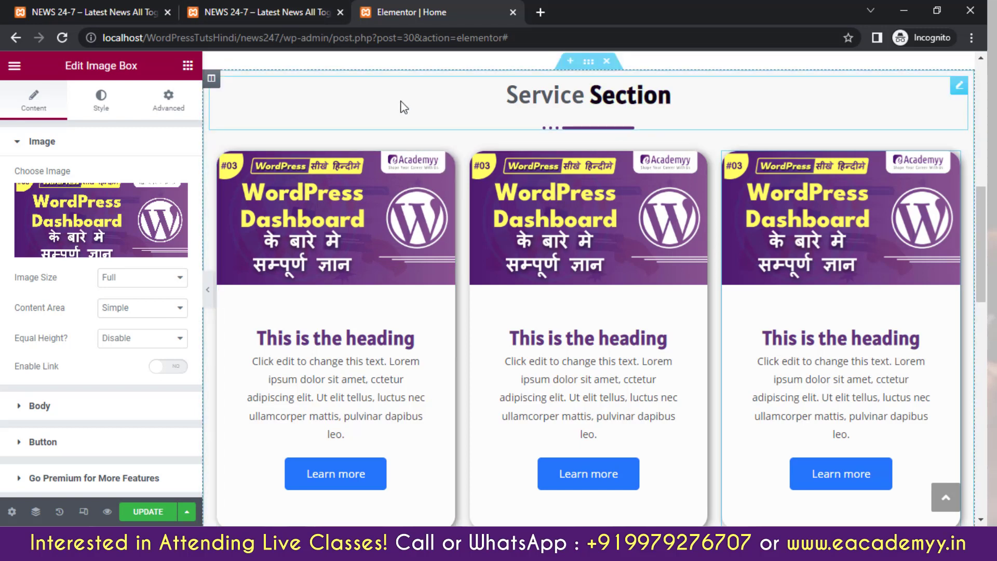
click(154, 513)
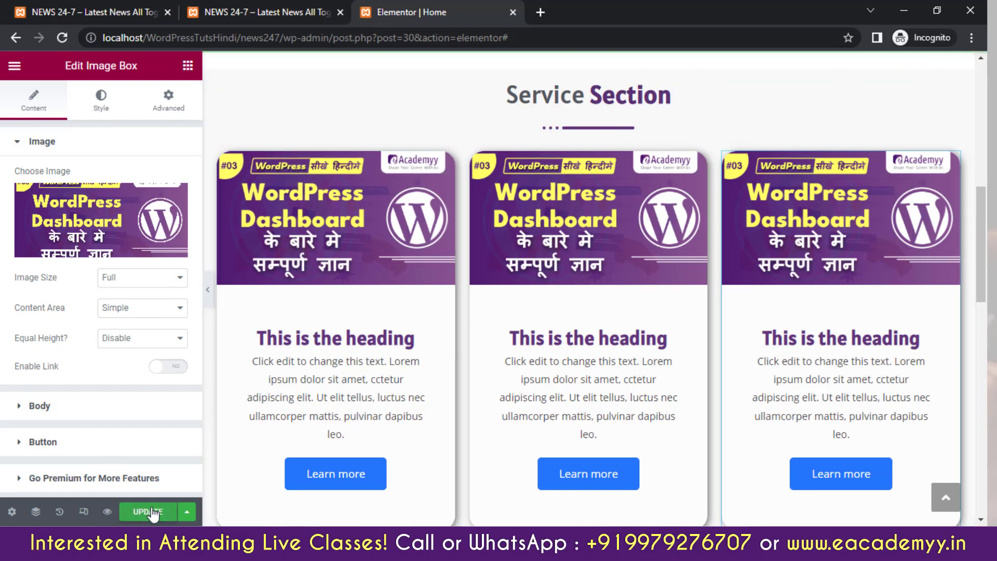
Check the three image boxes of the Service Section on the live NEWS 24-7 home page
click(287, 7)
scroll(544, 264, up, 2)
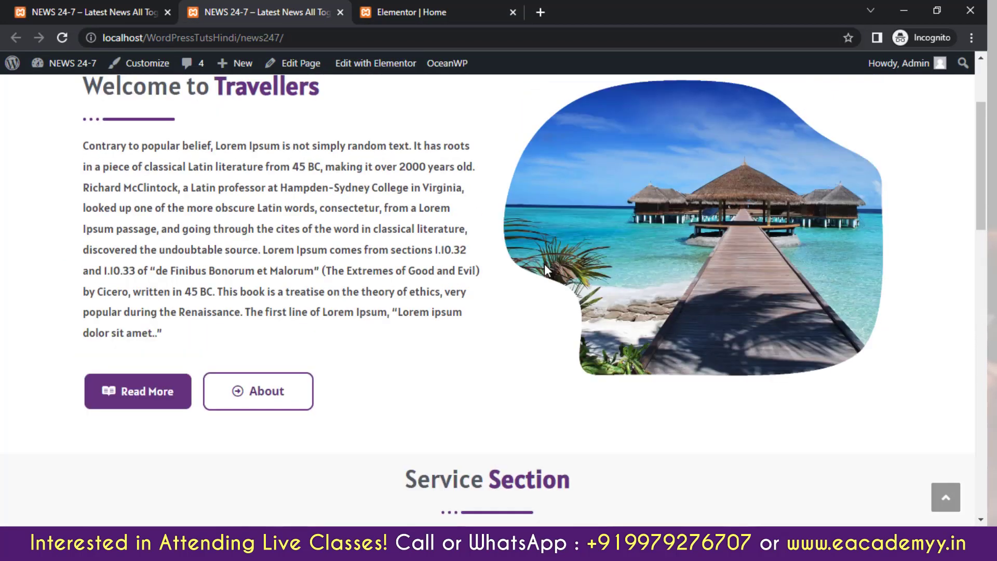
scroll(544, 263, down, 10)
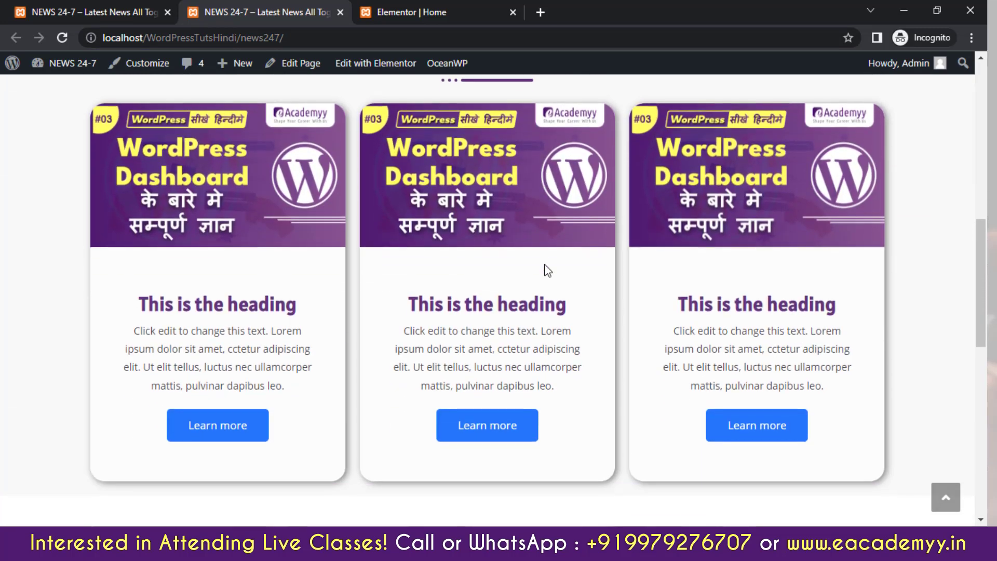
scroll(544, 264, up, 3)
scroll(544, 264, down, 1)
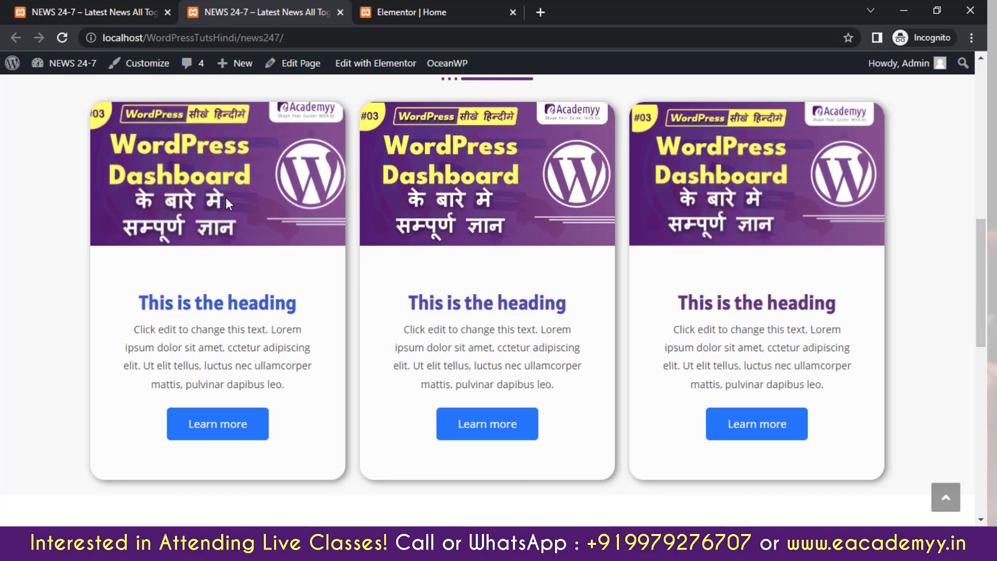
Return to the Elementor editor and set Equal Height to Enable for the third column's Image Box
click(440, 7)
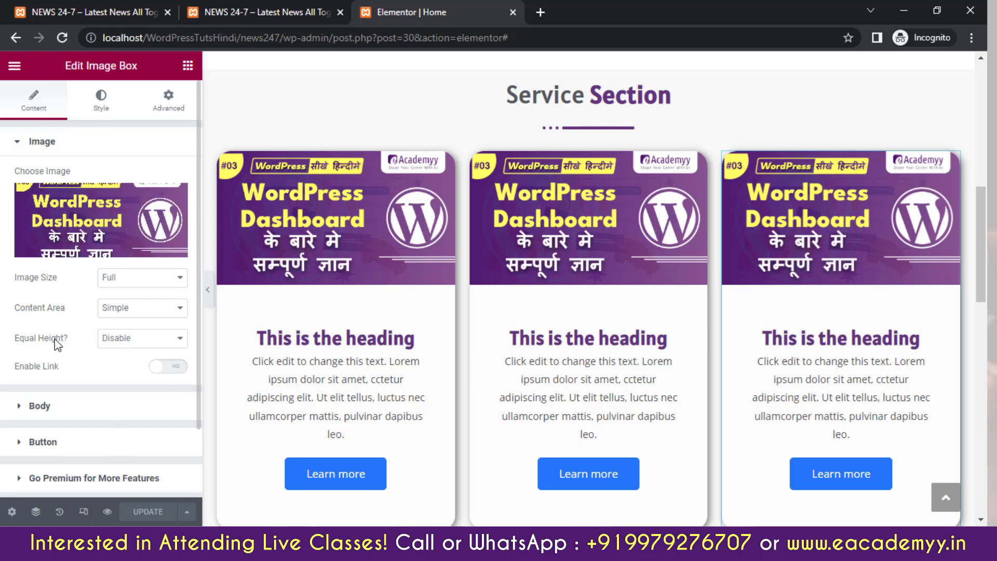
scroll(57, 343, down, 2)
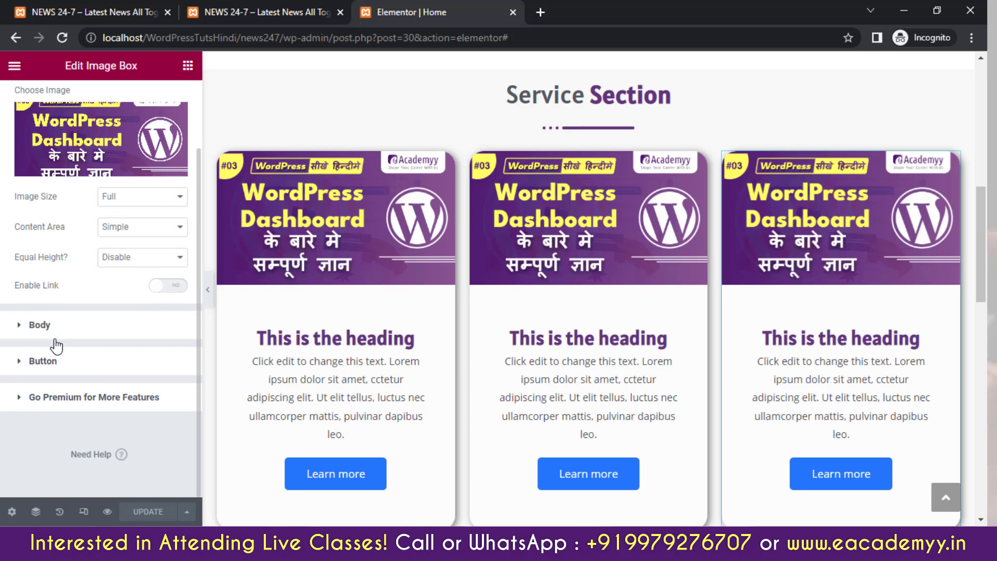
click(133, 258)
click(133, 271)
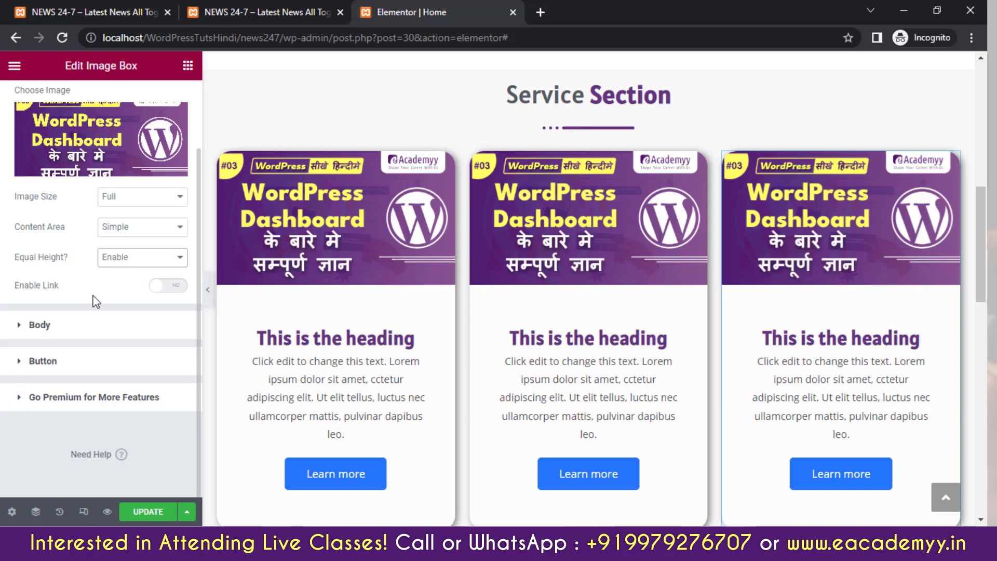
scroll(92, 296, up, 2)
scroll(92, 297, down, 2)
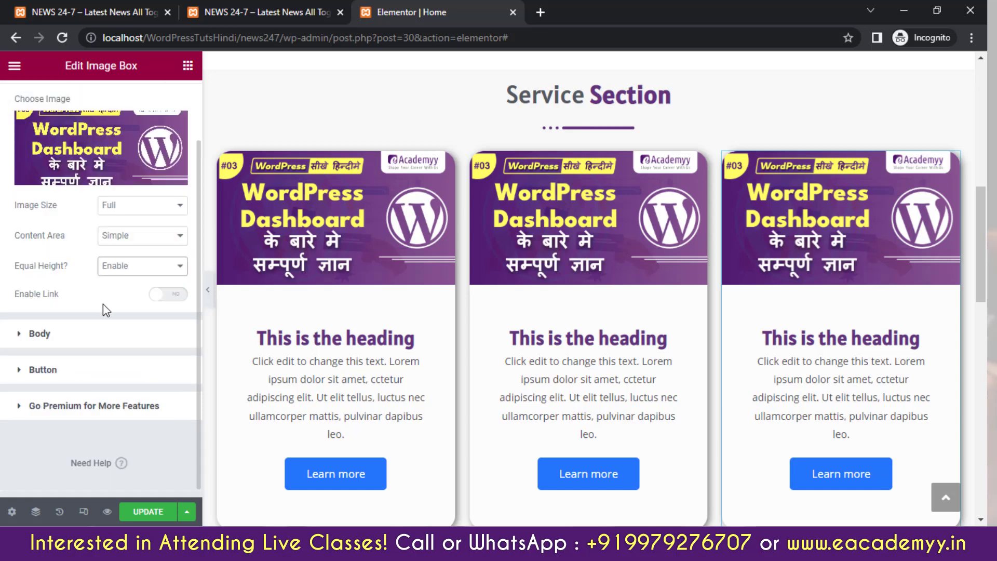
Try the Enable Link option on the third column's Image Box and switch it back off
click(165, 296)
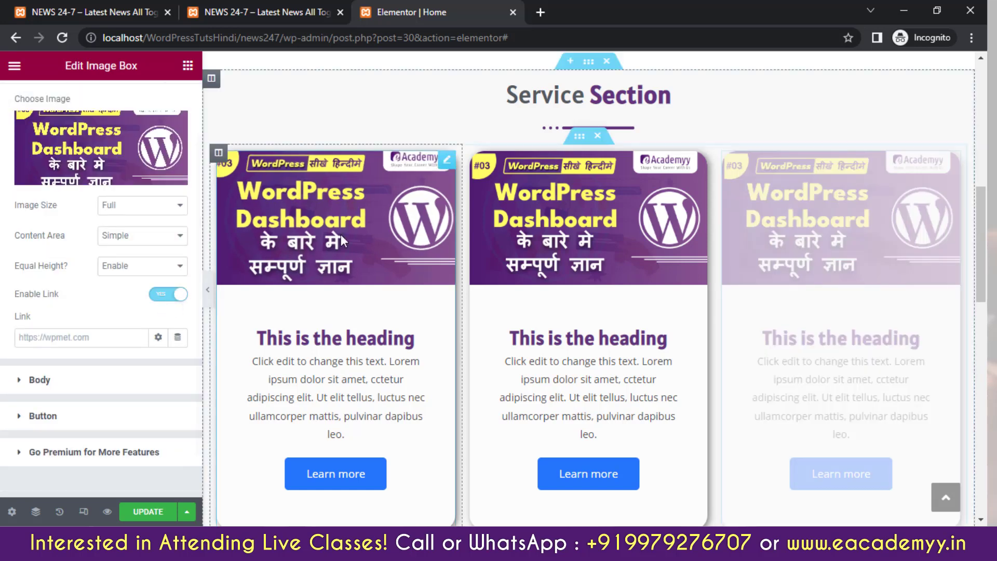
click(165, 295)
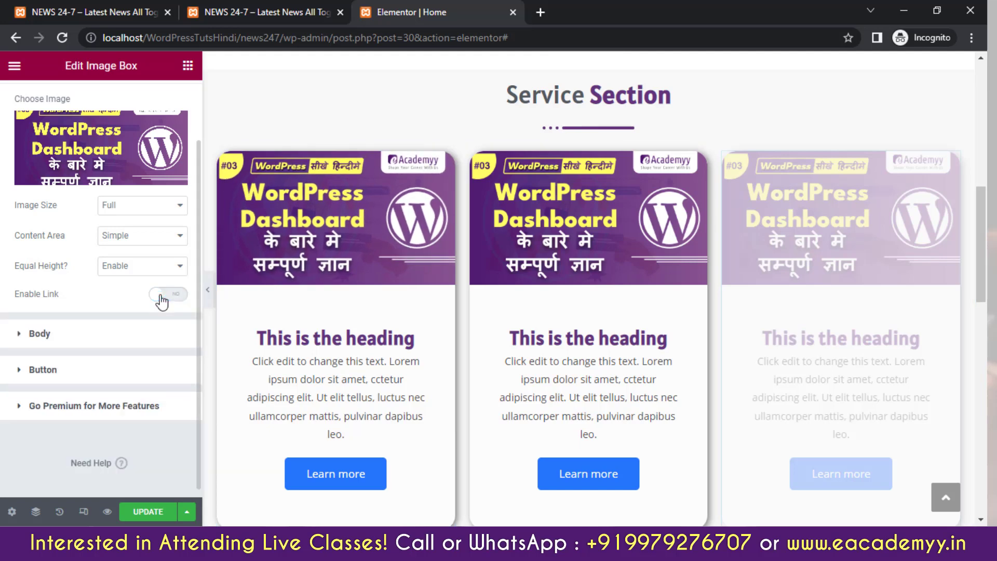
scroll(116, 303, up, 2)
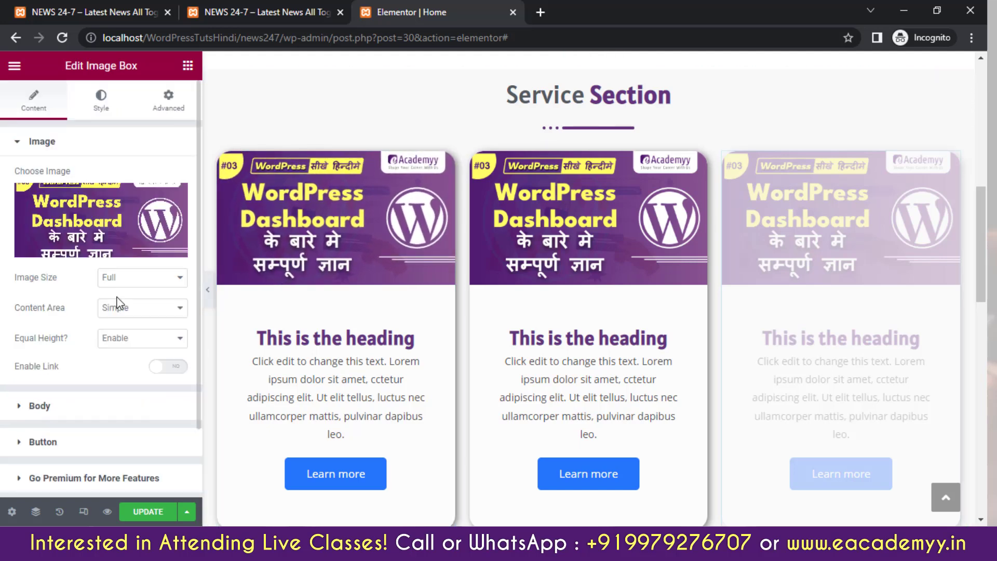
scroll(117, 303, down, 2)
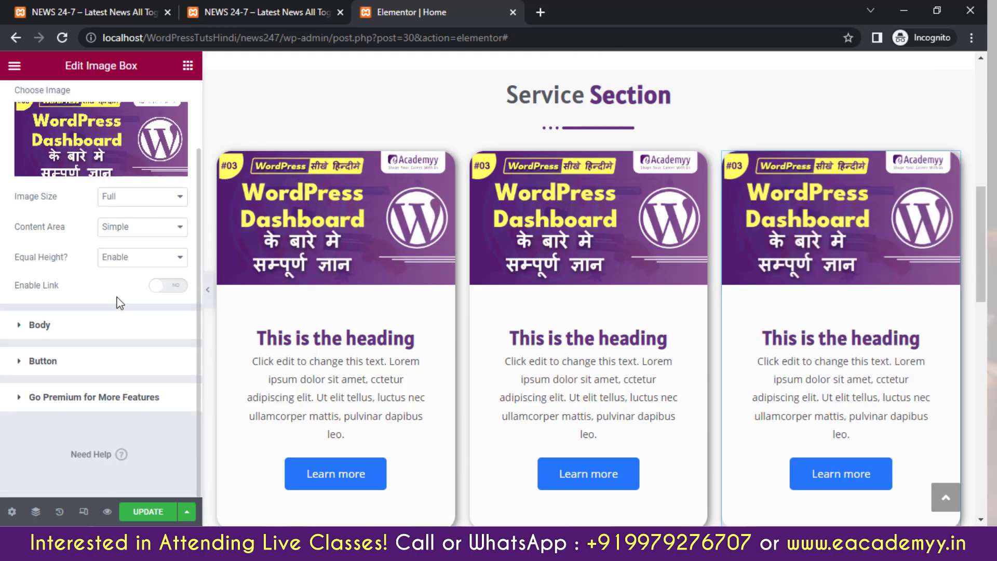
scroll(352, 245, down, 5)
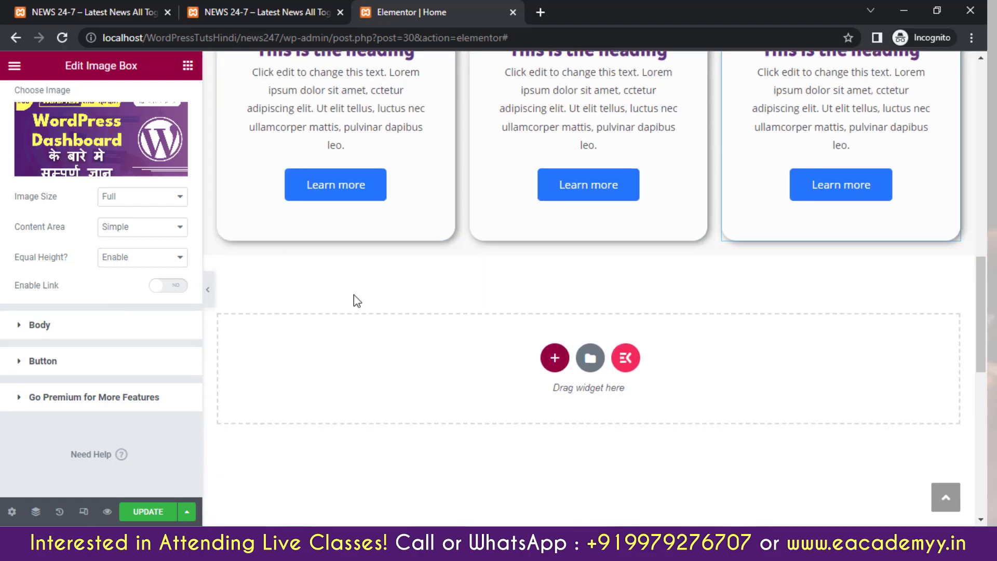
scroll(354, 294, up, 10)
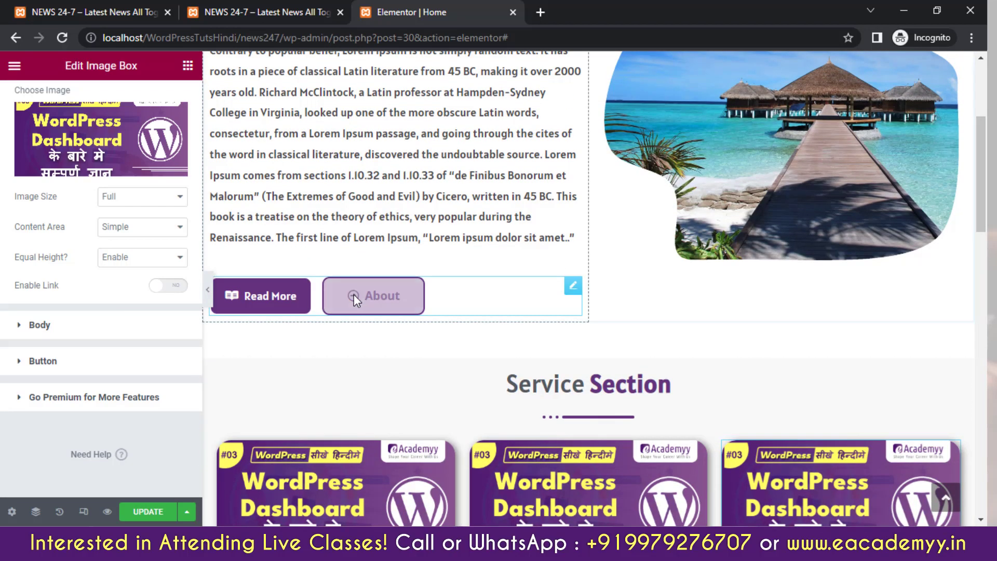
scroll(353, 294, down, 8)
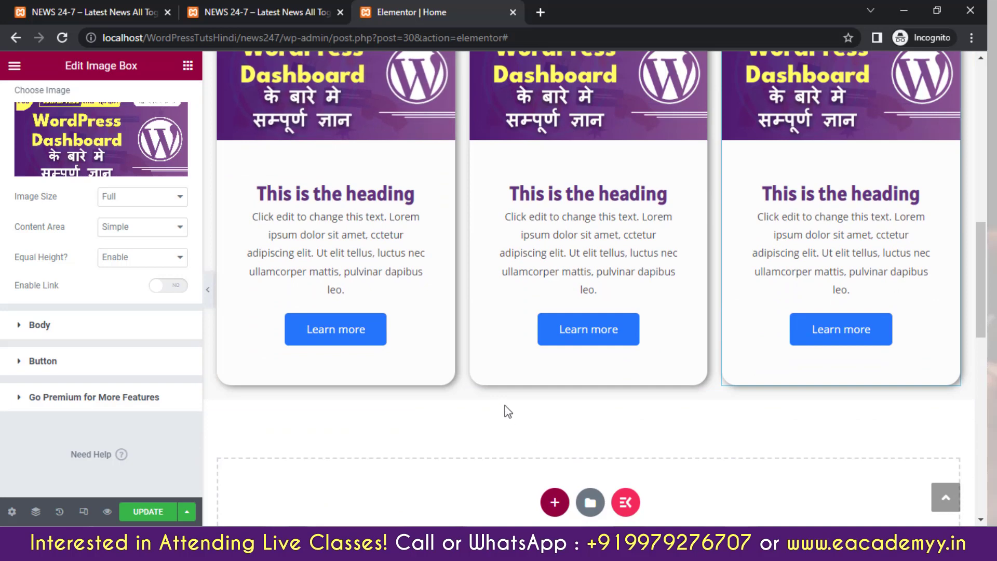
scroll(479, 401, up, 6)
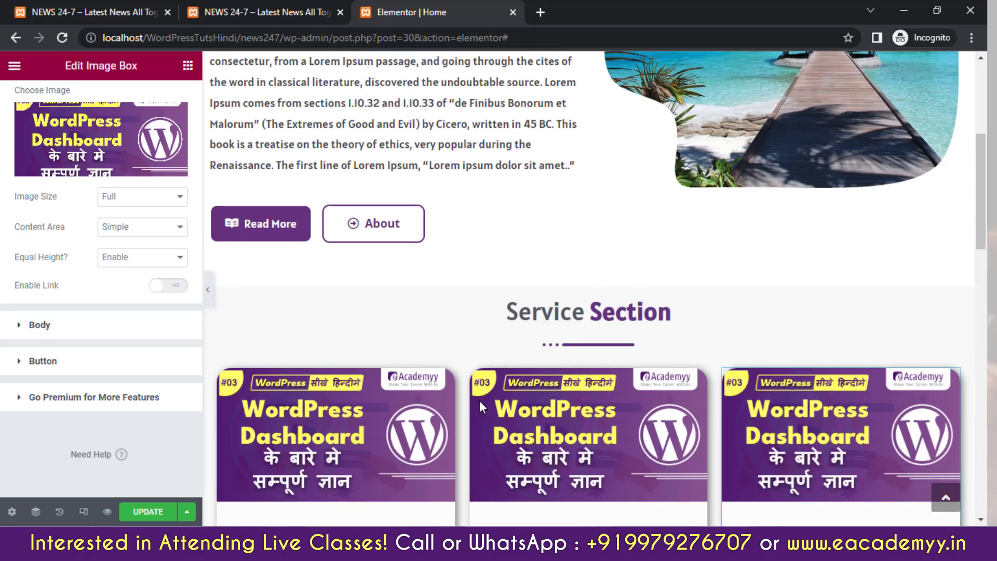